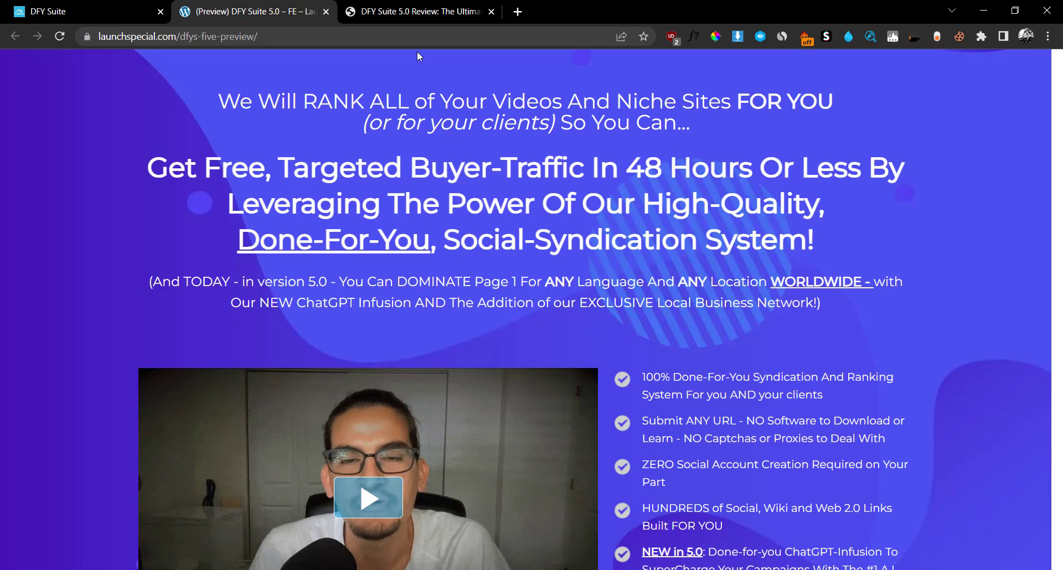
# - Review the DFY Suite dashboard and launch page, then open the DFY Suite 5.0 review post
pyautogui.click(88, 6)
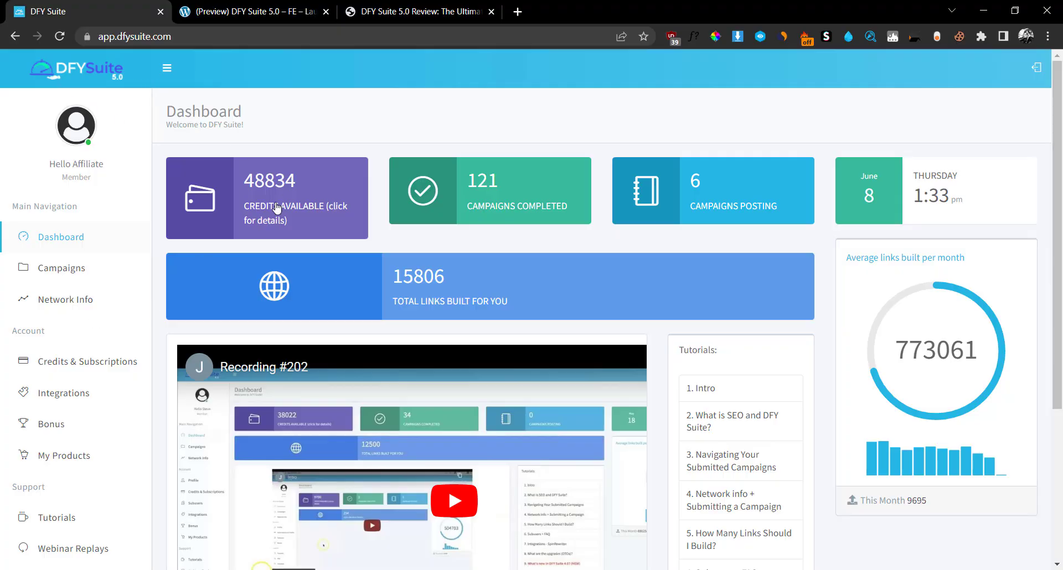
pyautogui.click(204, 4)
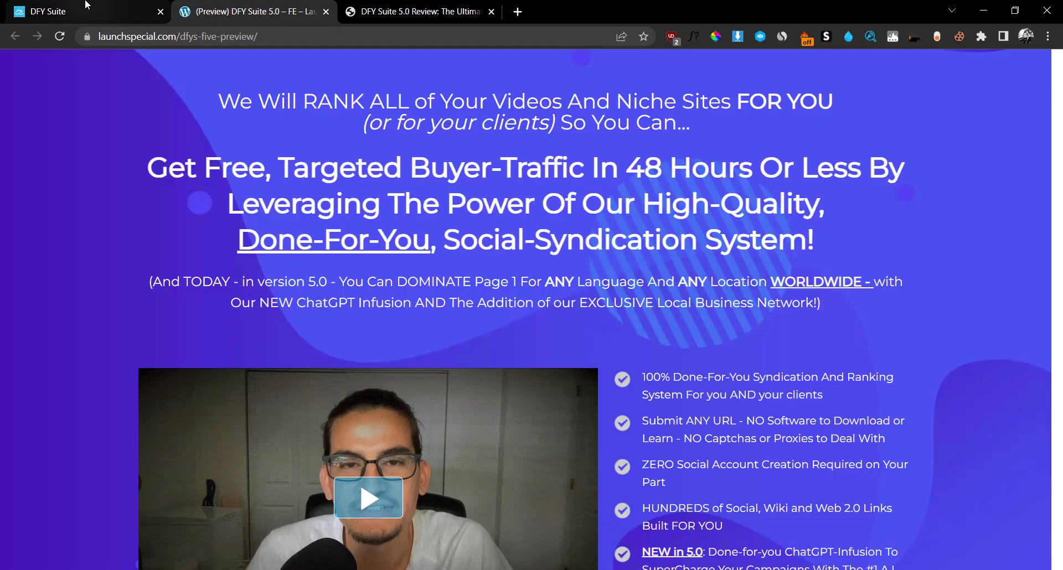
pyautogui.click(86, 5)
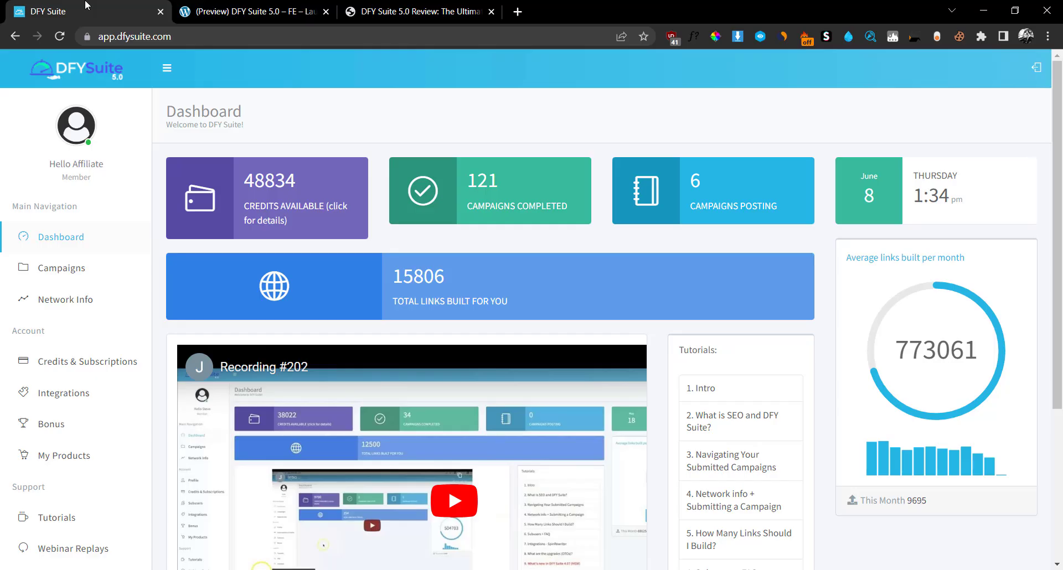
pyautogui.click(371, 7)
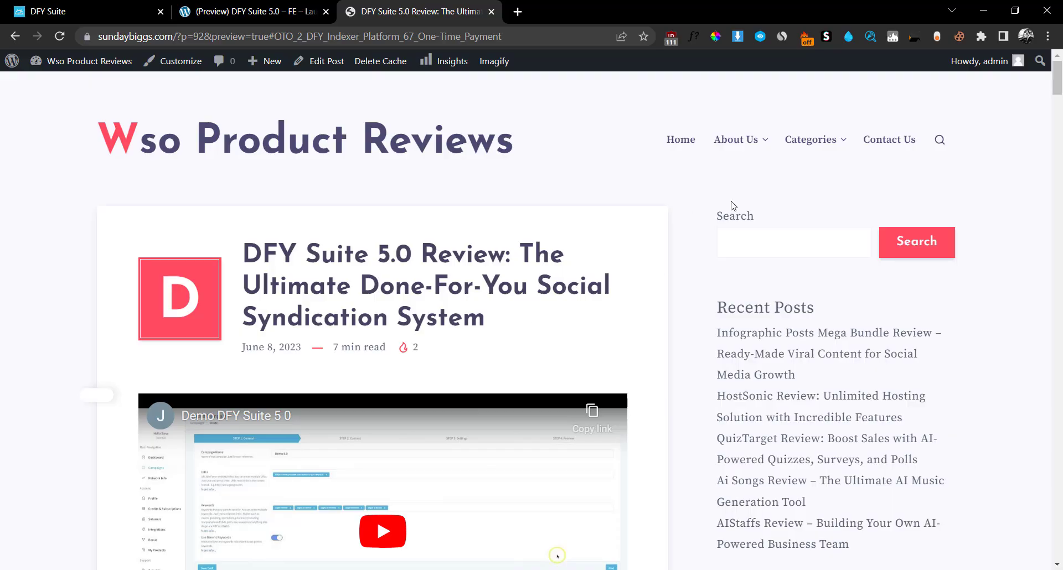
# - Scroll the review post down to its Coupon Section and Bonuses
pyautogui.scroll(-1, 1056, 78)
pyautogui.scroll(-10, 1052, 147)
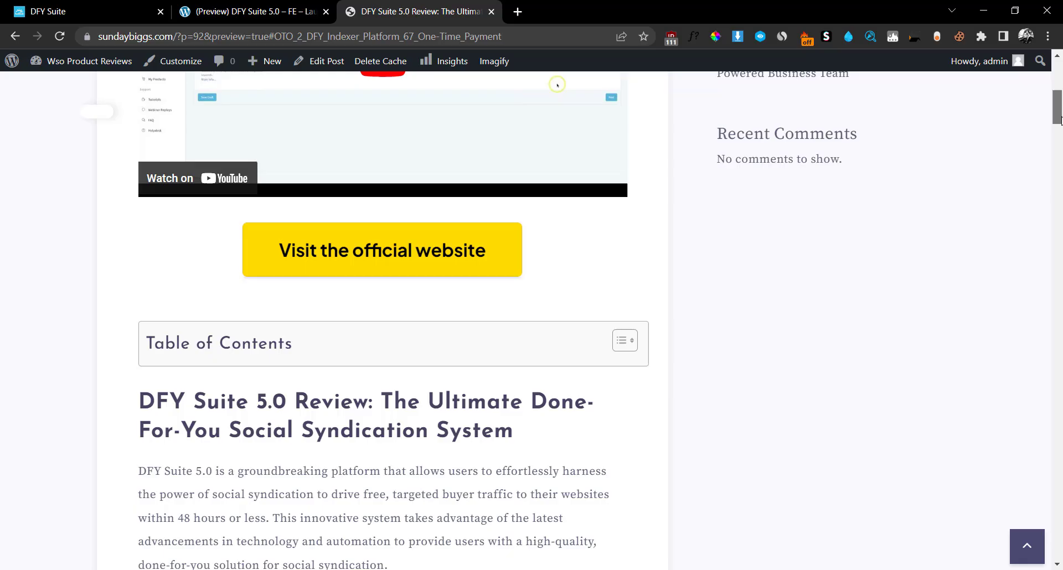
pyautogui.moveTo(1051, 146)
pyautogui.mouseDown()
pyautogui.moveTo(1049, 387)
pyautogui.moveTo(1042, 349)
pyautogui.mouseUp()
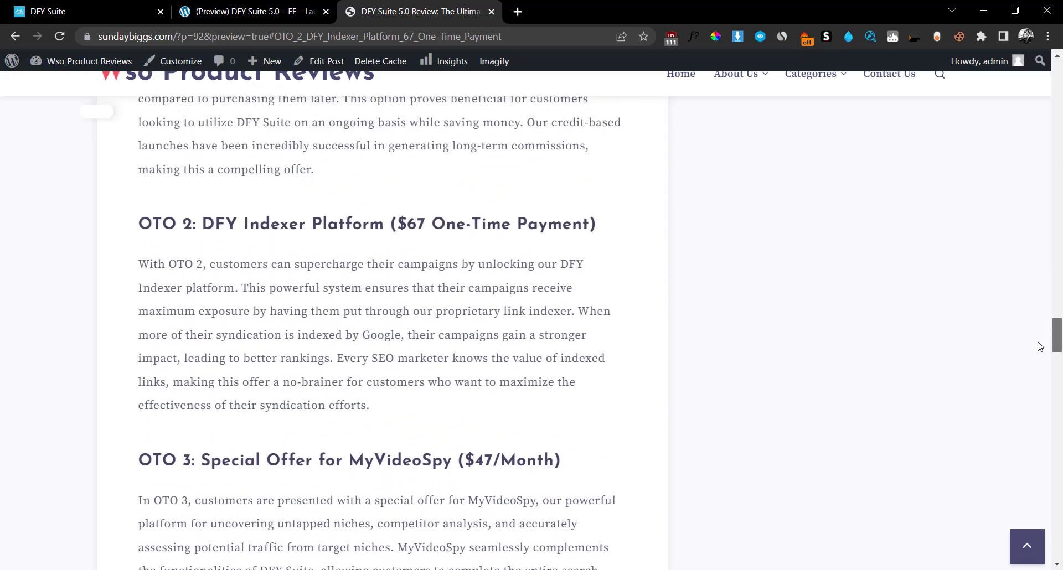
pyautogui.moveTo(1042, 349); pyautogui.dragTo(1016, 397)
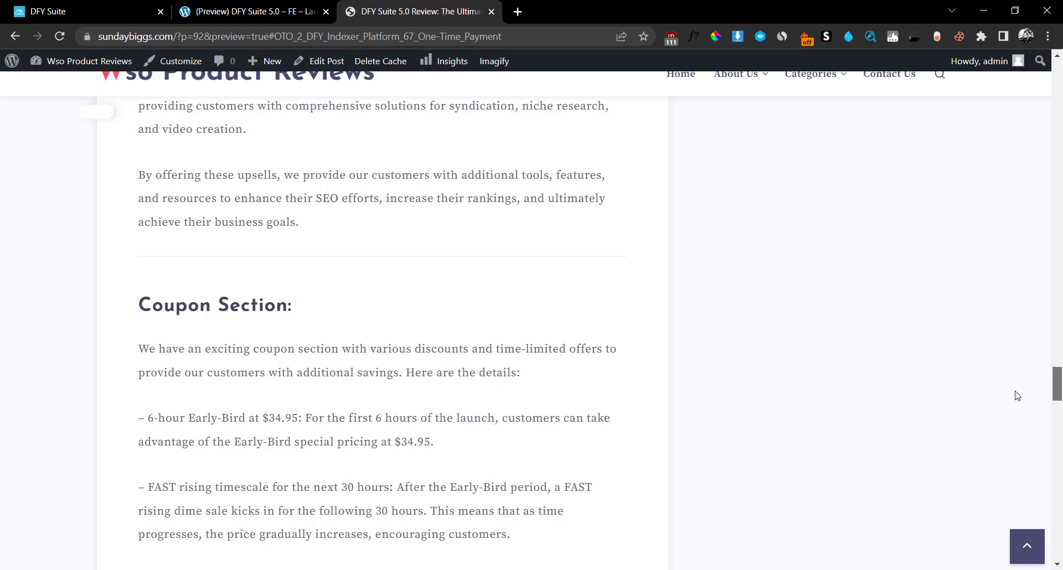
pyautogui.scroll(-1, 1017, 396)
pyautogui.scroll(-3, 1017, 397)
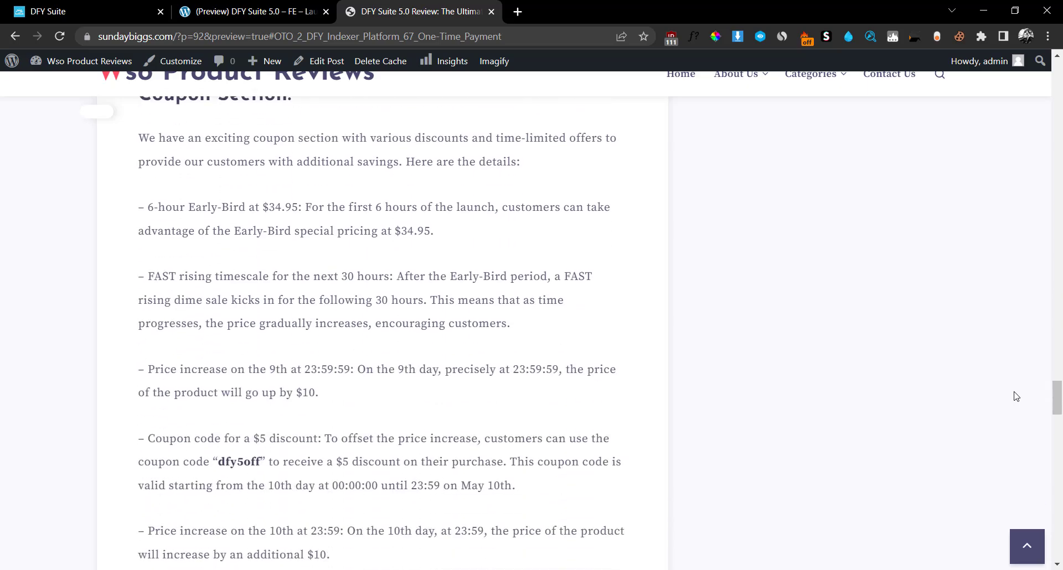
pyautogui.scroll(-1, 1016, 396)
pyautogui.scroll(-1, 1016, 396)
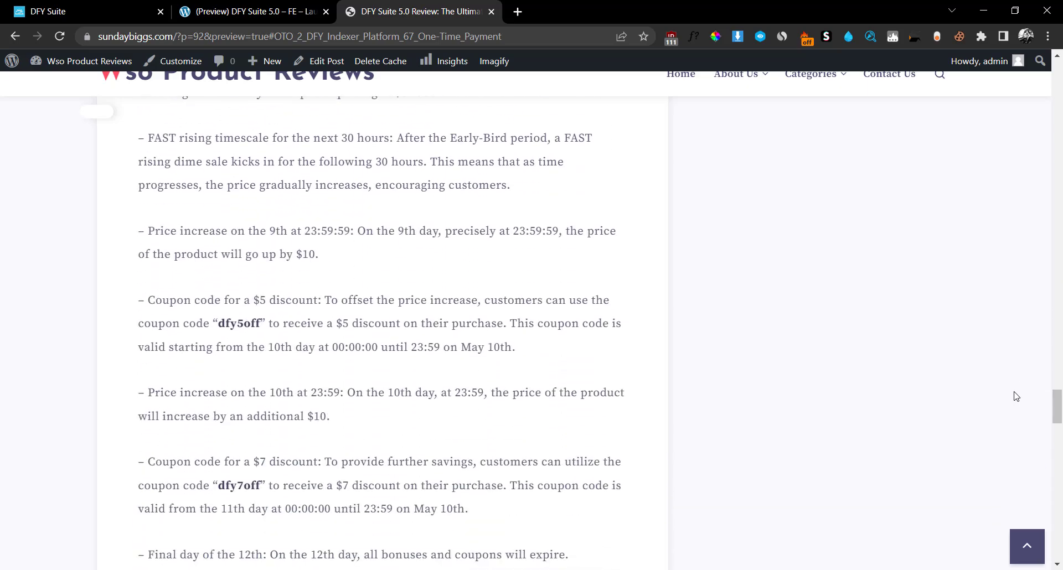
pyautogui.scroll(-2, 1016, 396)
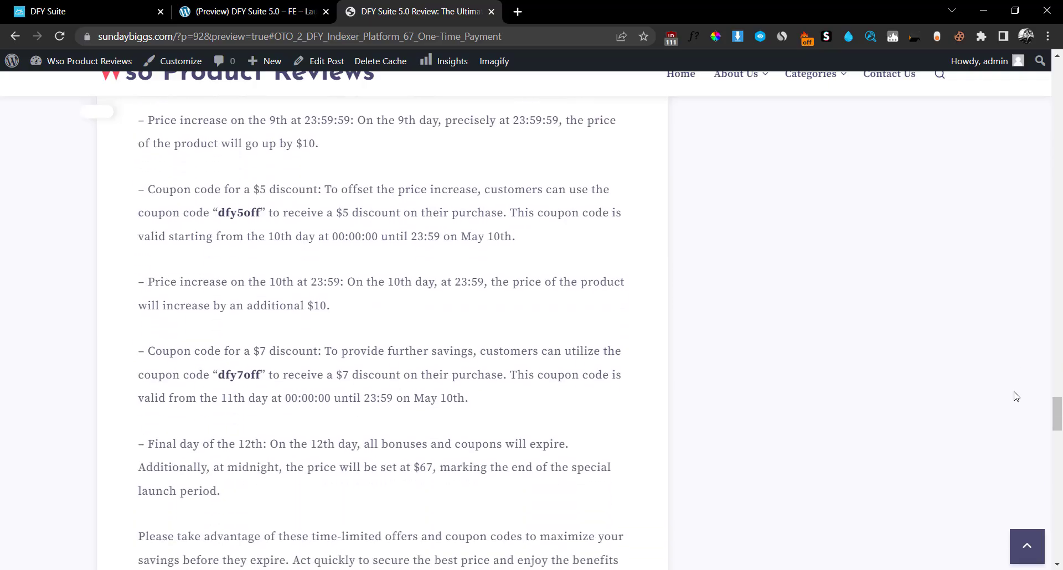
pyautogui.scroll(-1, 1016, 397)
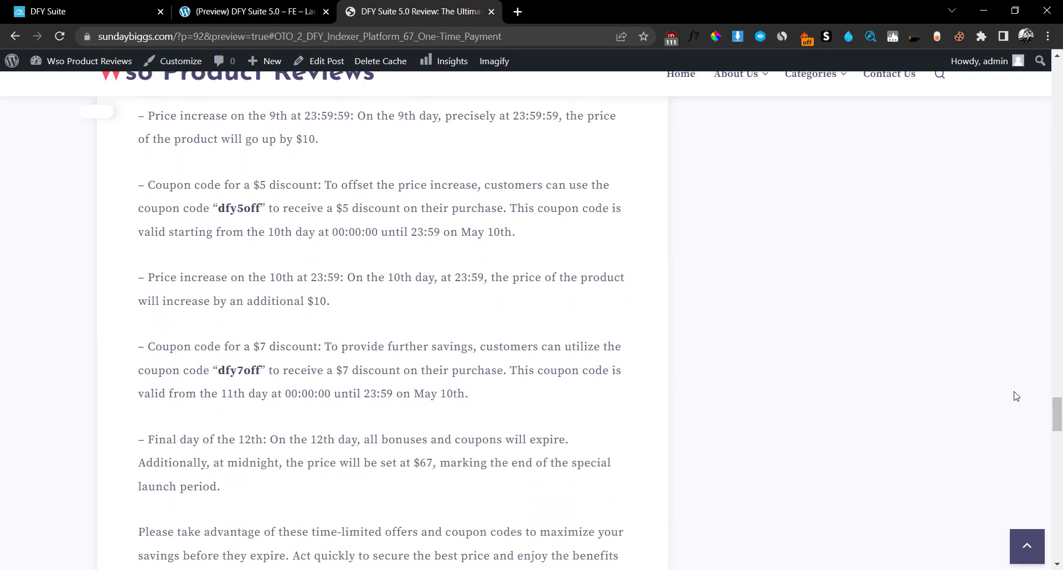
pyautogui.scroll(-3, 1017, 397)
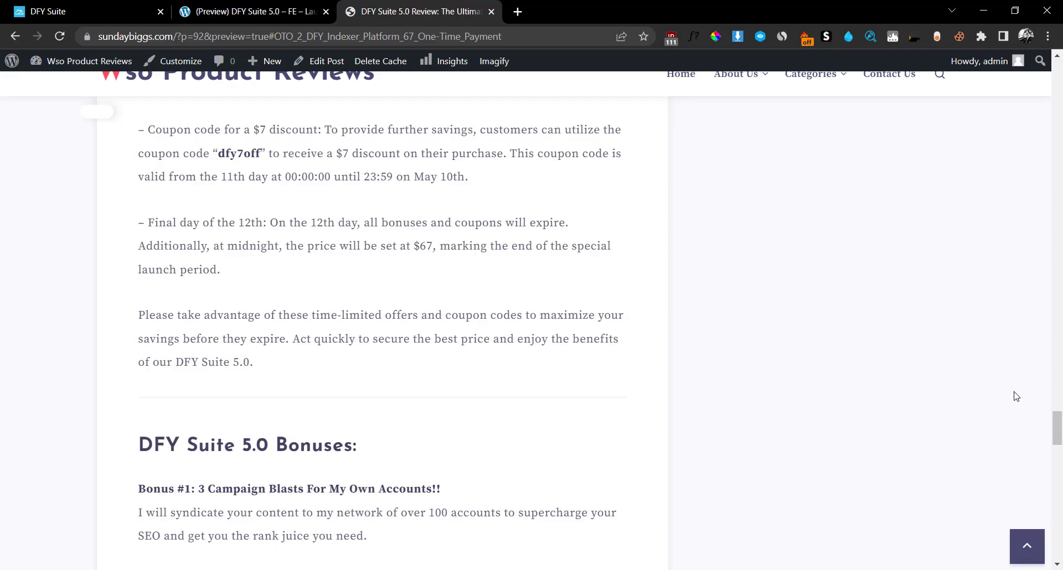
pyautogui.scroll(1, 1016, 396)
pyautogui.scroll(-1, 1016, 397)
pyautogui.scroll(-4, 1016, 396)
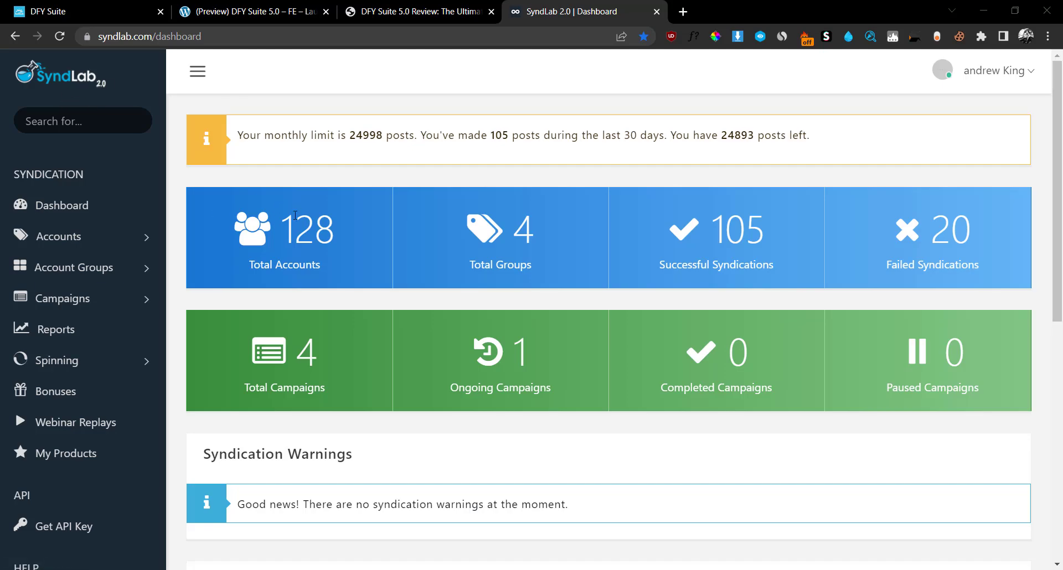
# - Highlight the 128 total accounts, view SyndLab's My Campaigns, then return to the review post
pyautogui.moveTo(281, 219); pyautogui.dragTo(341, 211)
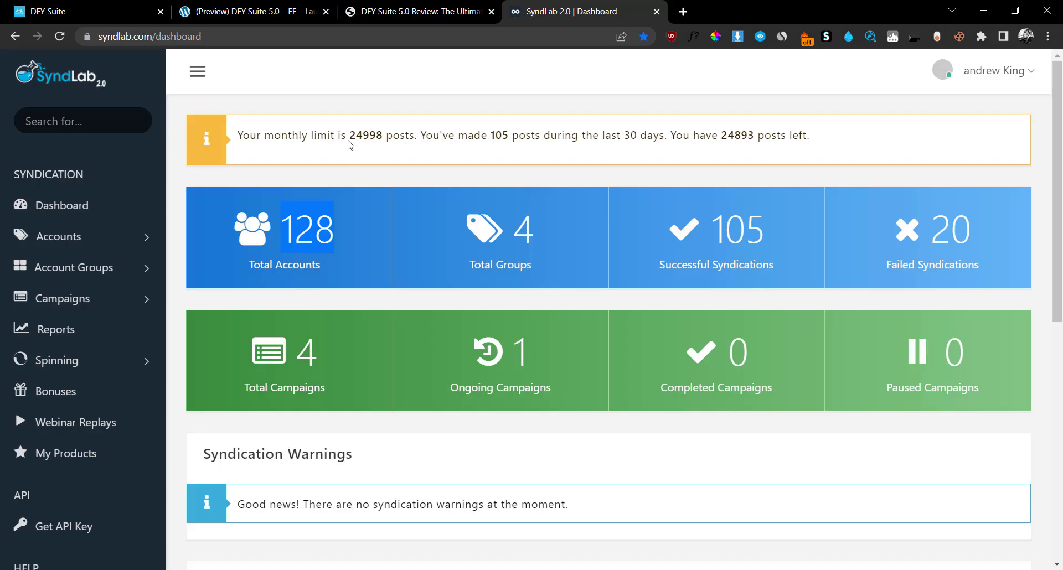
pyautogui.click(133, 301)
pyautogui.click(80, 335)
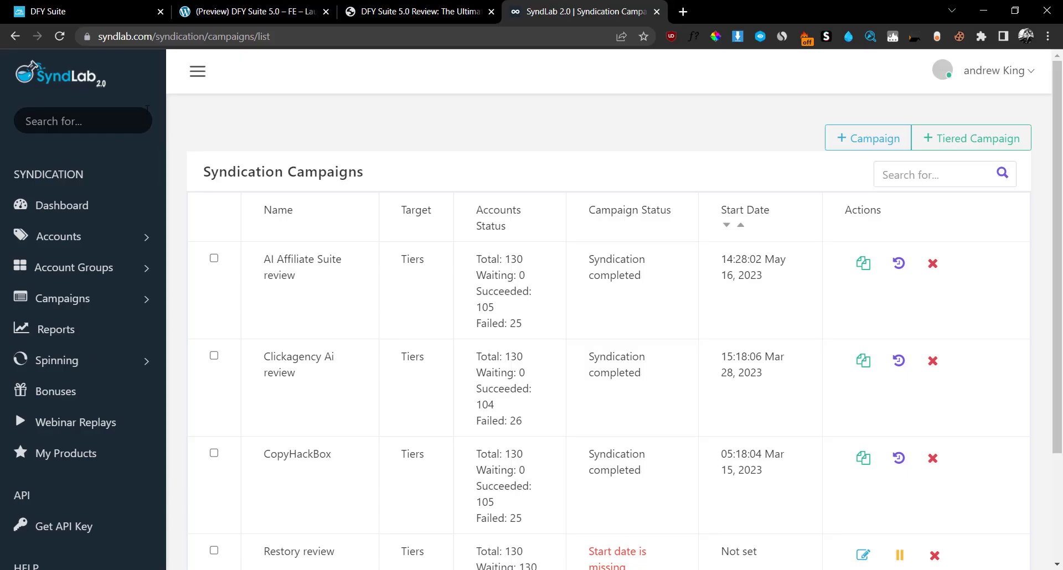
pyautogui.click(409, 5)
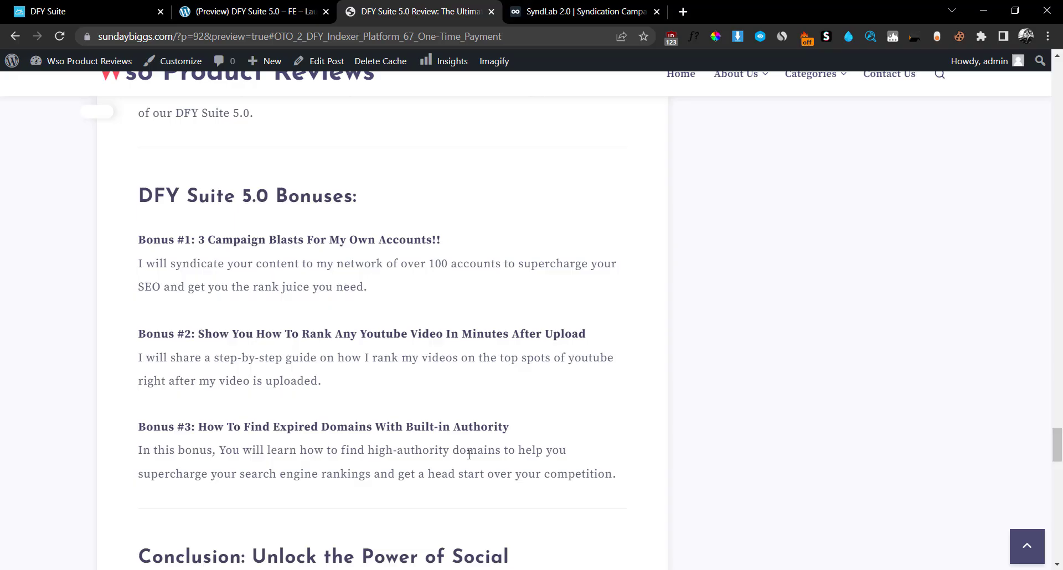
# - Scroll back up to the review's demo video, then switch to the DFY Suite dashboard
pyautogui.scroll(1, 468, 454)
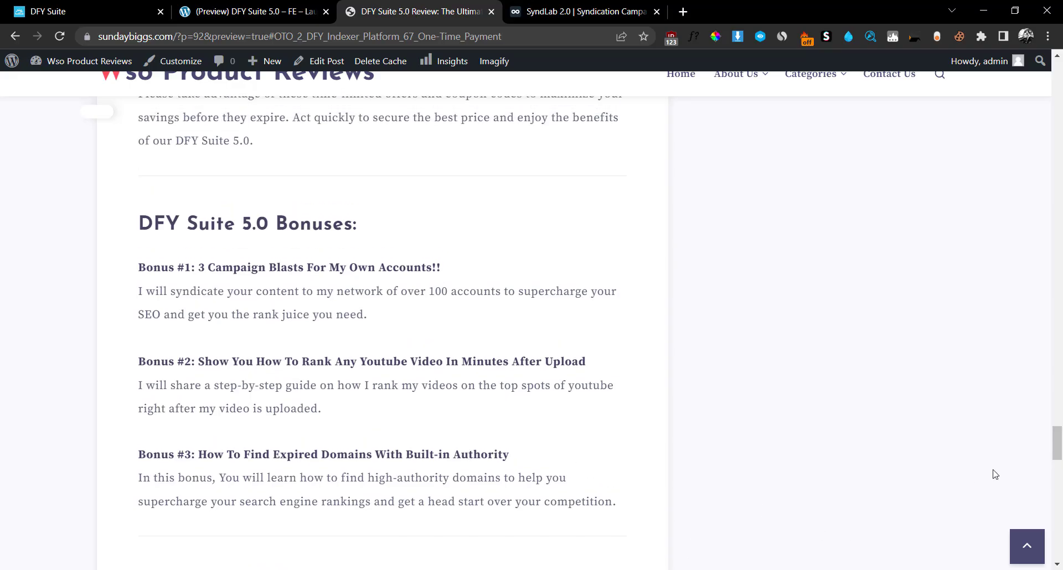
pyautogui.moveTo(1057, 440); pyautogui.dragTo(1057, 102)
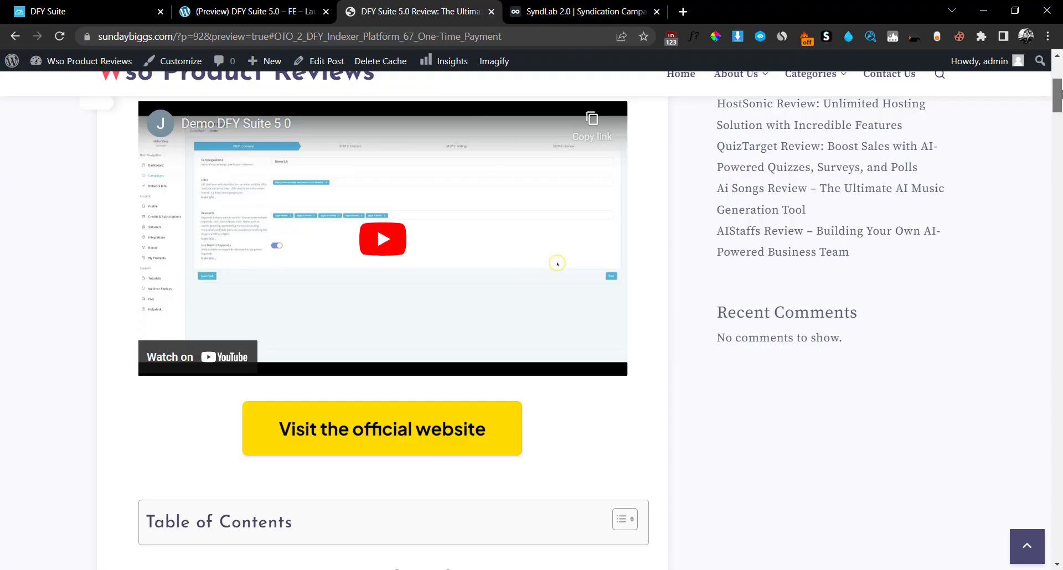
pyautogui.scroll(-1, 1061, 93)
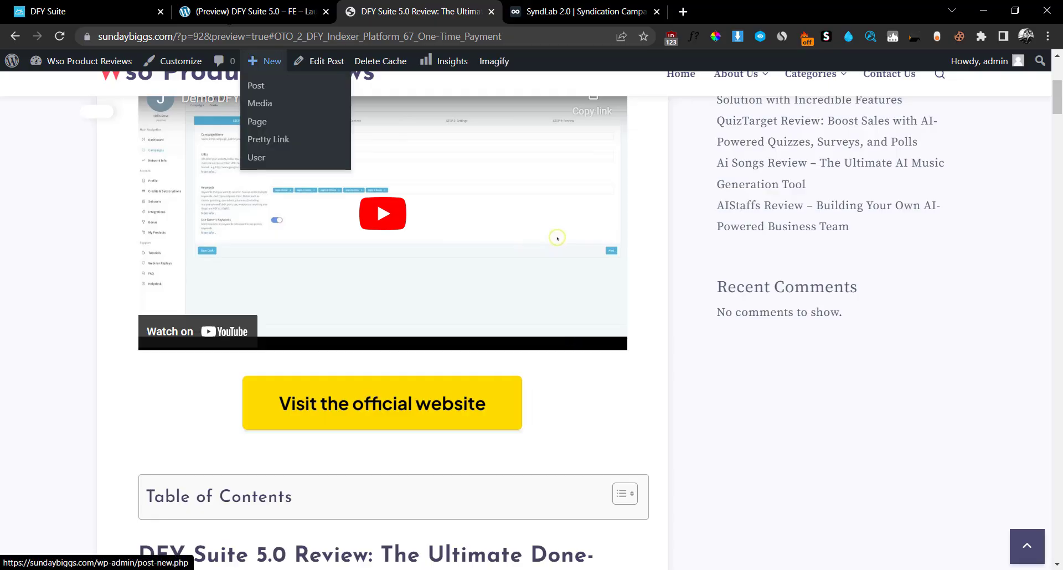
pyautogui.click(114, 5)
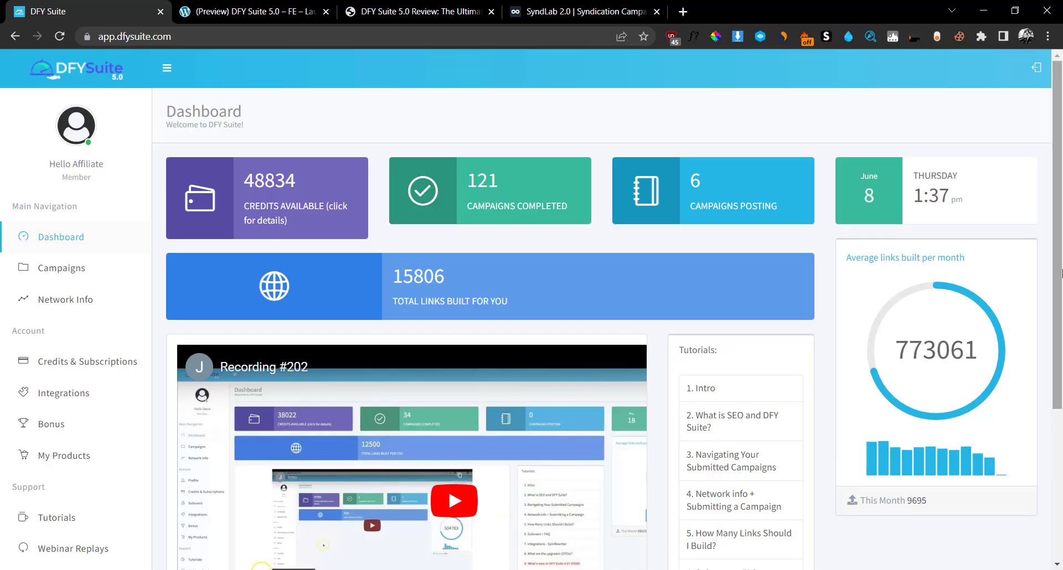
# - Open the Campaigns list from the DFY Suite sidebar
pyautogui.scroll(-2, 720, 282)
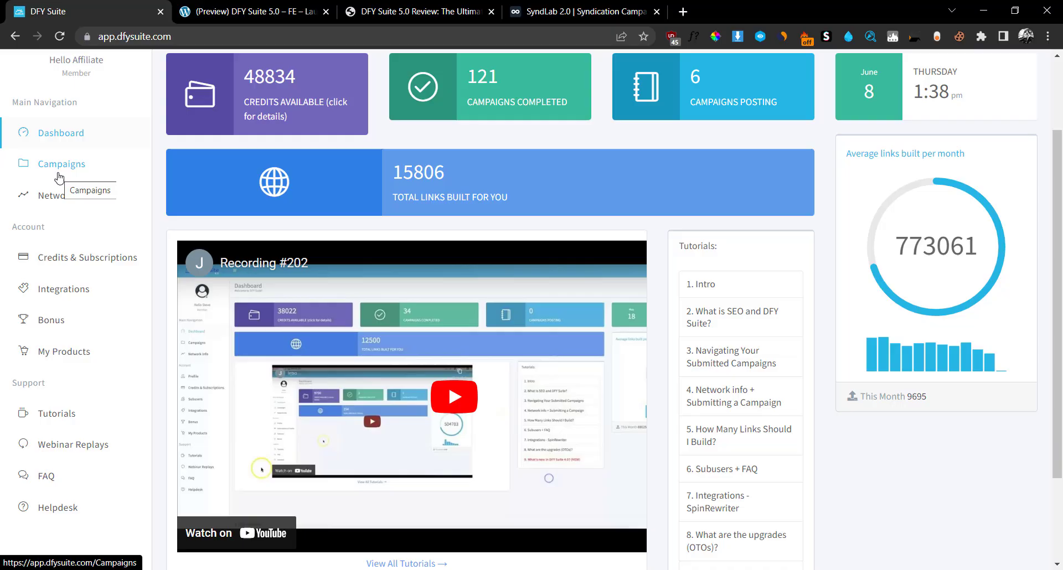
pyautogui.click(59, 175)
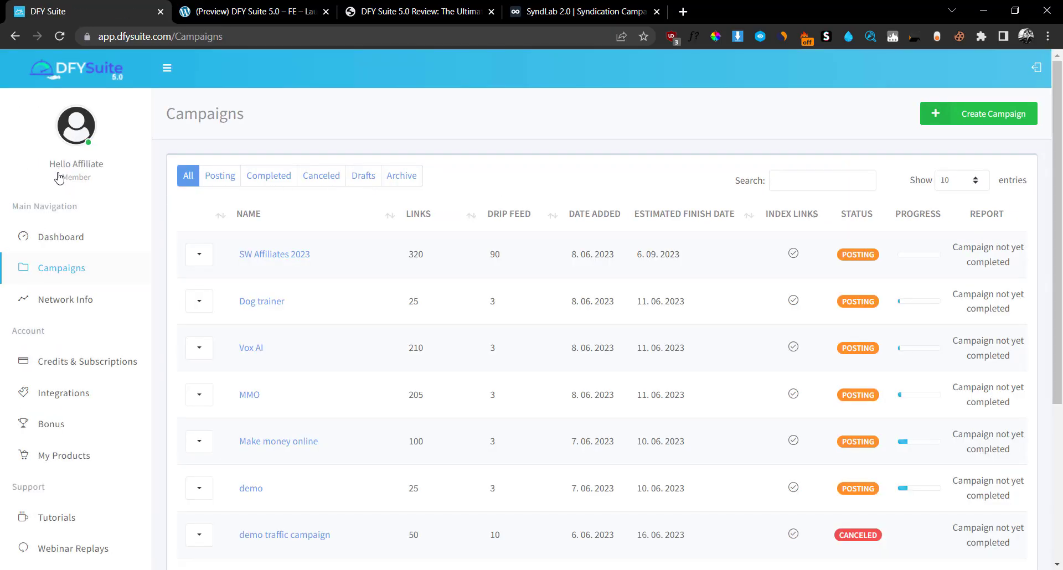
# - Start a new campaign named 'Andrew test campaign'
pyautogui.click(951, 123)
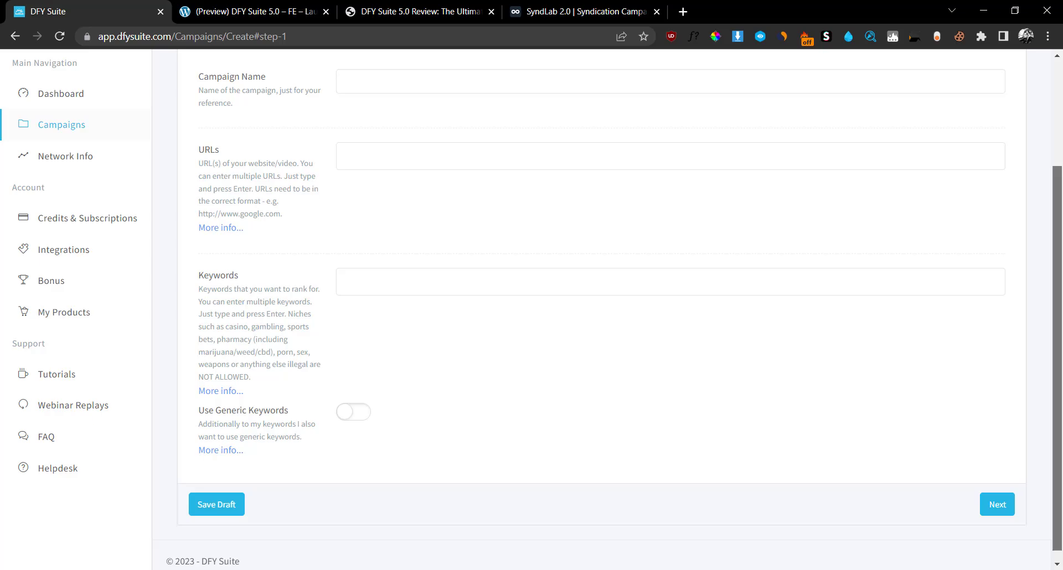
pyautogui.moveTo(1057, 213); pyautogui.dragTo(1061, 131)
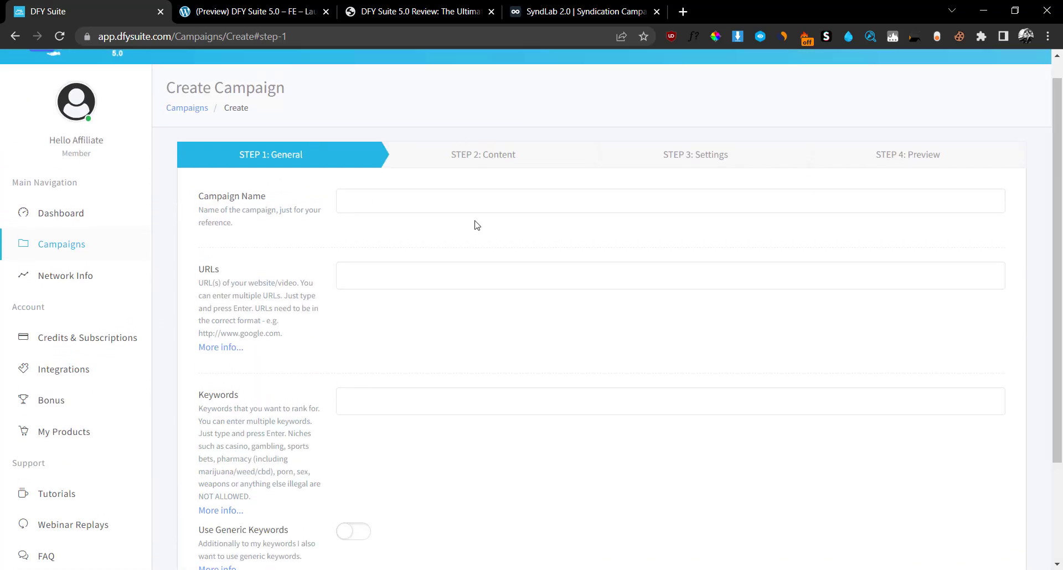
pyautogui.click(436, 191)
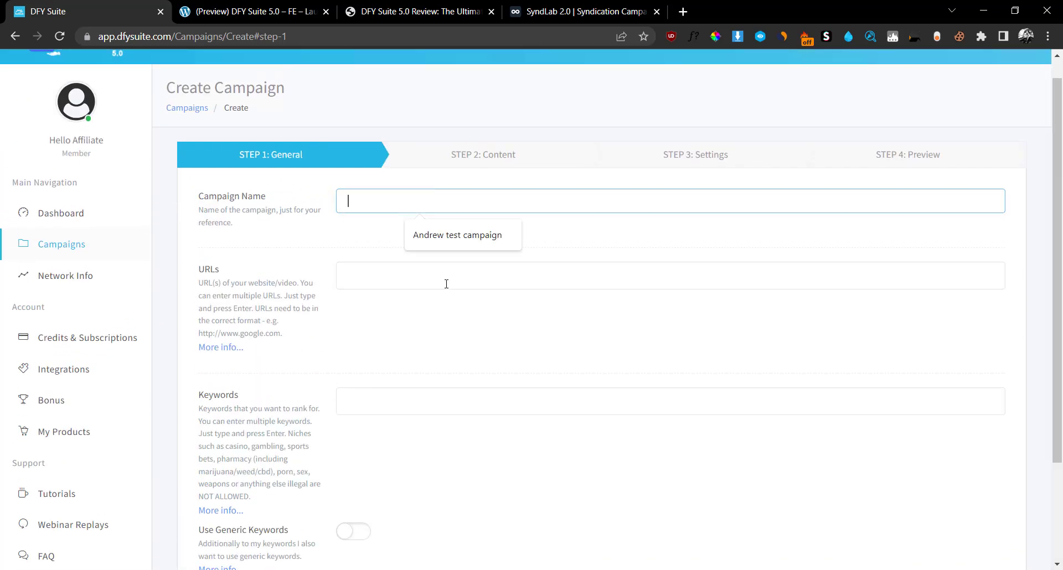
pyautogui.click(447, 237)
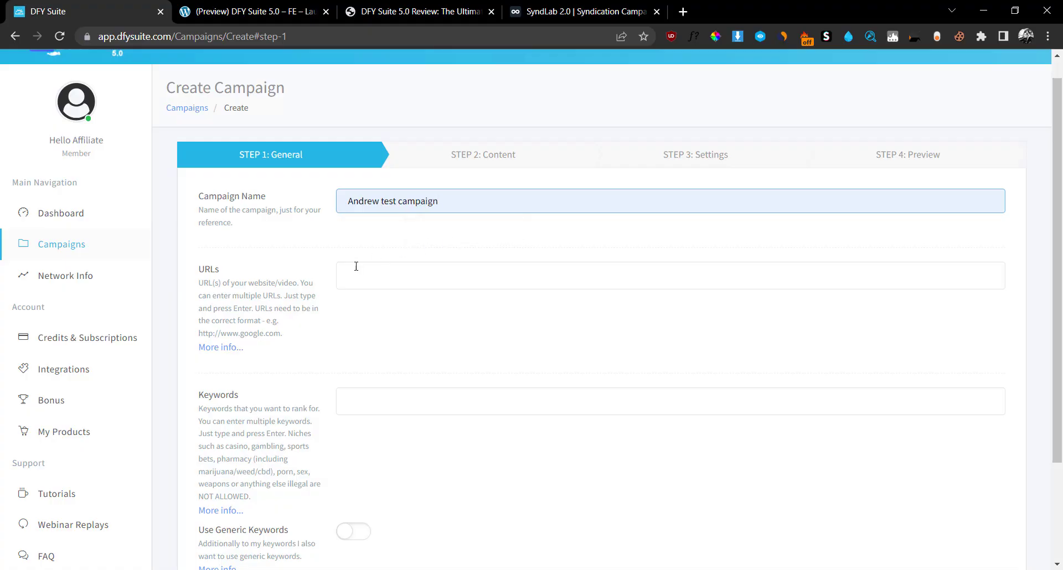
pyautogui.click(598, 4)
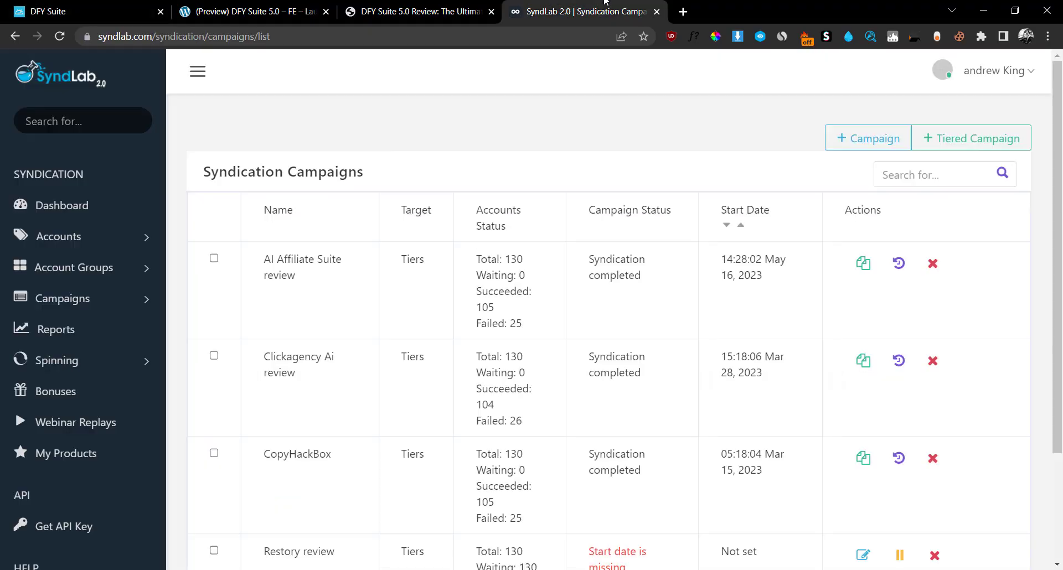
pyautogui.click(450, 2)
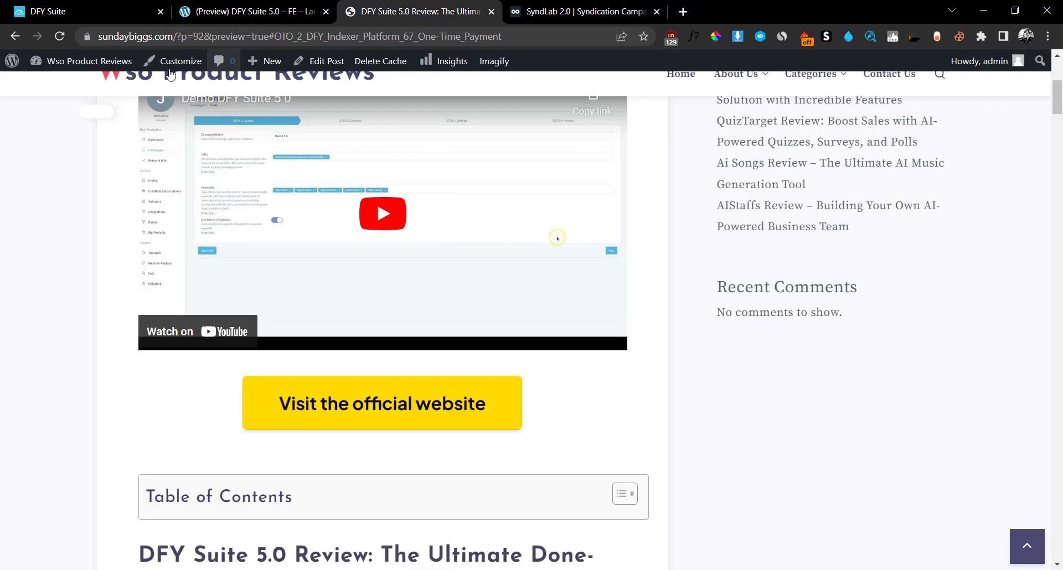
pyautogui.doubleClick(174, 35)
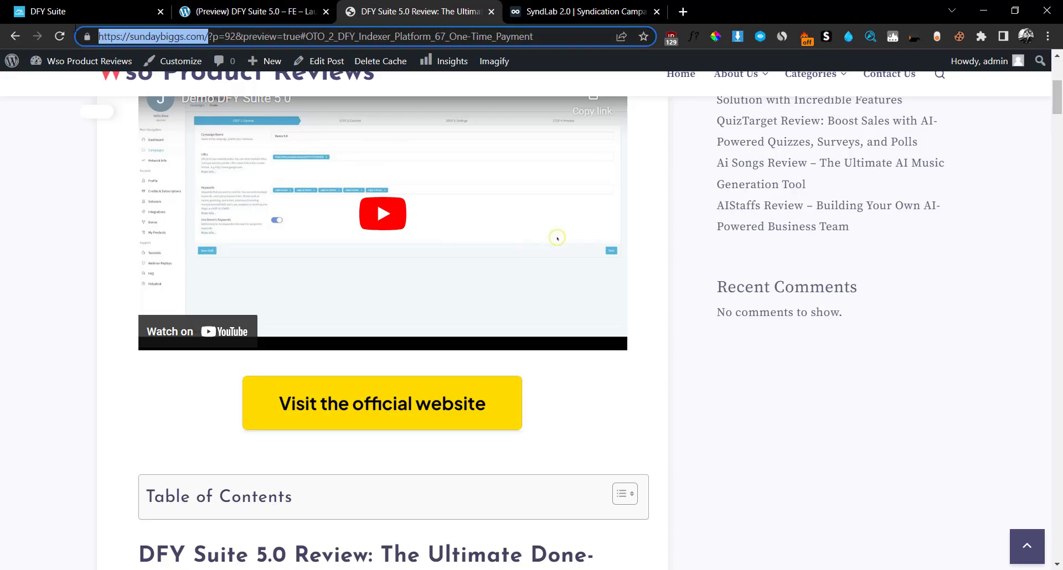
pyautogui.hotkey('ctrl', 'x')
pyautogui.hotkey('ctrl', '1')
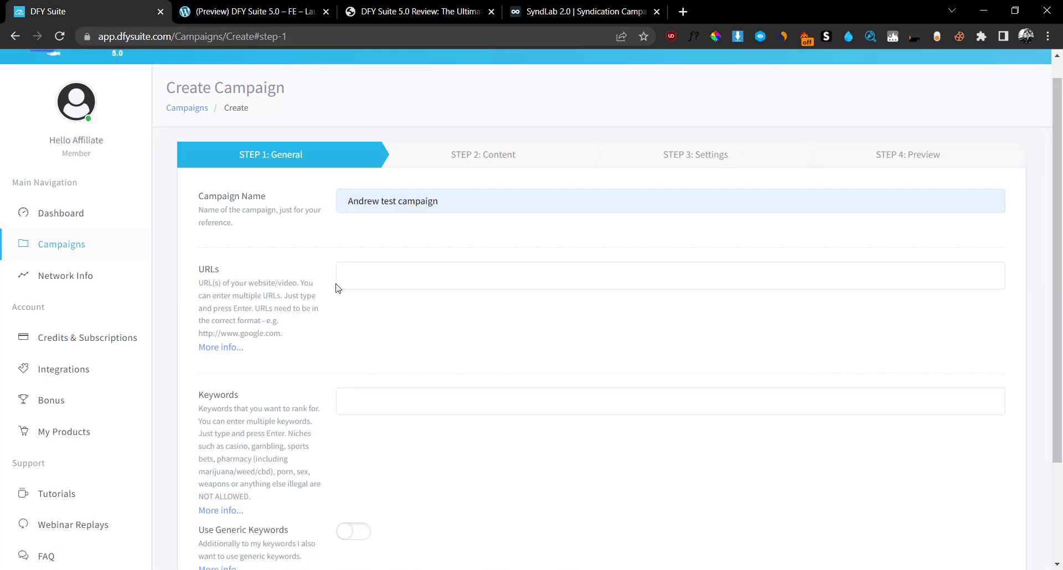
pyautogui.hotkey('ctrl', 'v')
pyautogui.click(412, 406)
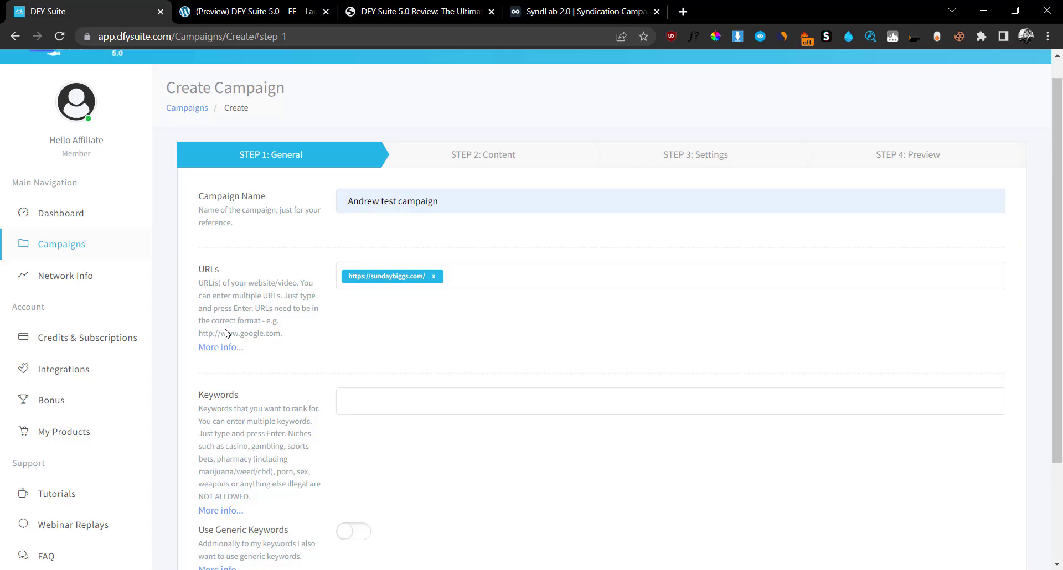
pyautogui.moveTo(203, 284); pyautogui.dragTo(284, 325)
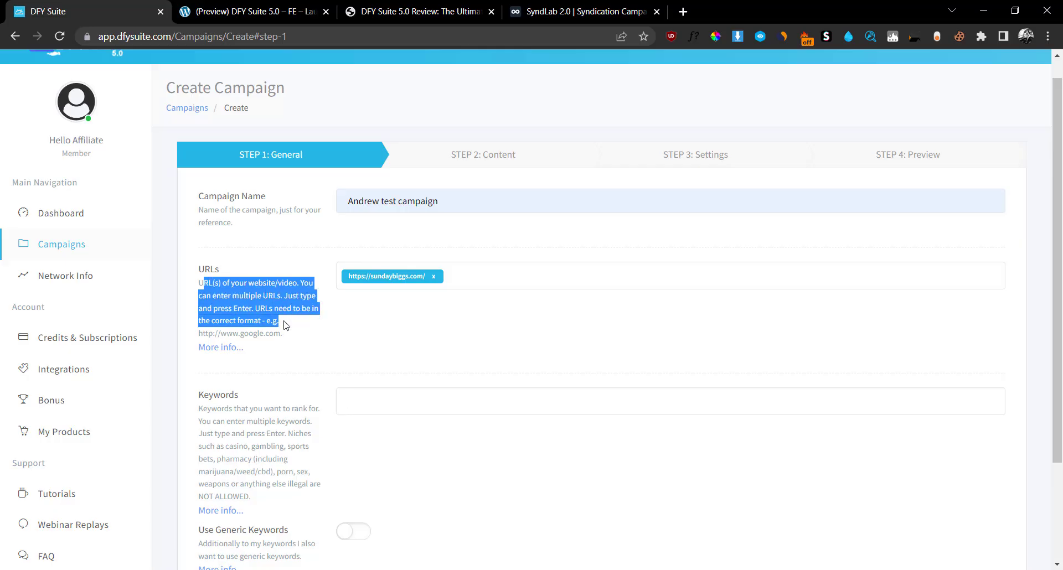
# - Add the campaign keywords 'jvzoo reviews' and 'reviews'
pyautogui.click(384, 399)
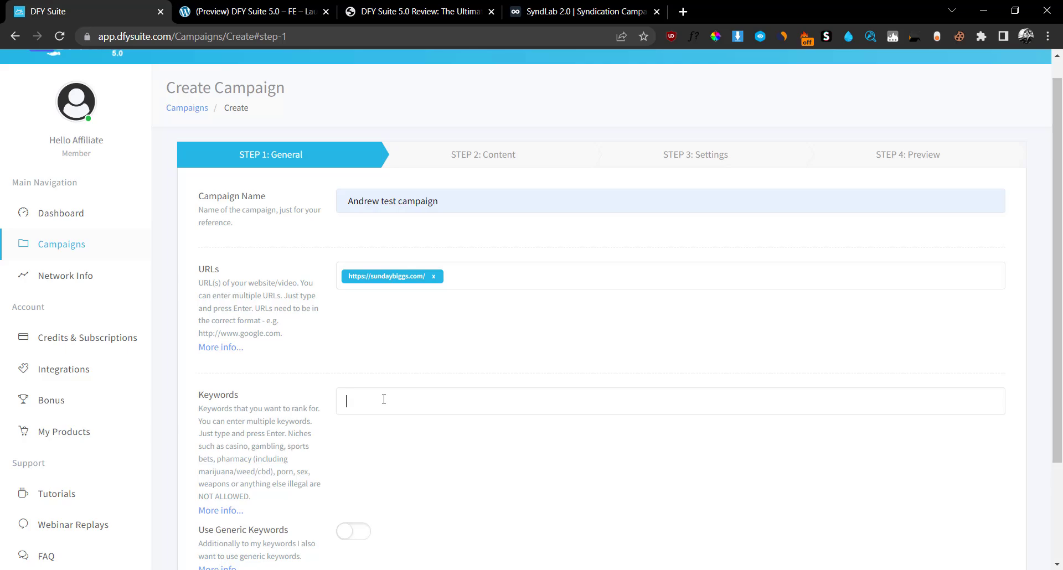
pyautogui.write('kj')
pyautogui.press('BackSpace')
pyautogui.press('BackSpace')
pyautogui.write('jvzoo r')
pyautogui.write('eviews')
pyautogui.press('BackSpace')
pyautogui.press('BackSpace')
pyautogui.write('ws')
pyautogui.press('Return')
pyautogui.write('rev i')
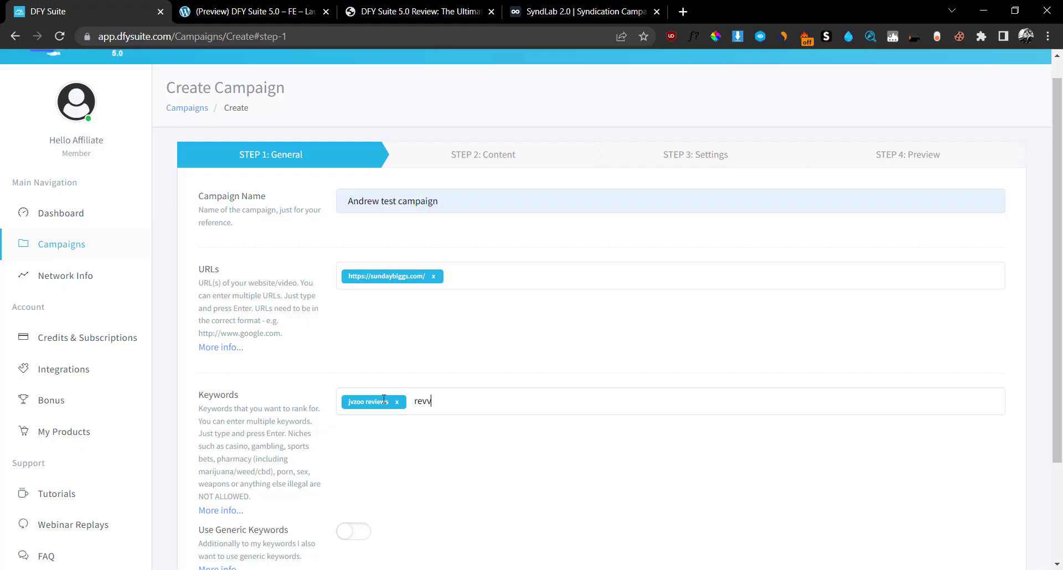
pyautogui.write('iews')
pyautogui.press('Return')
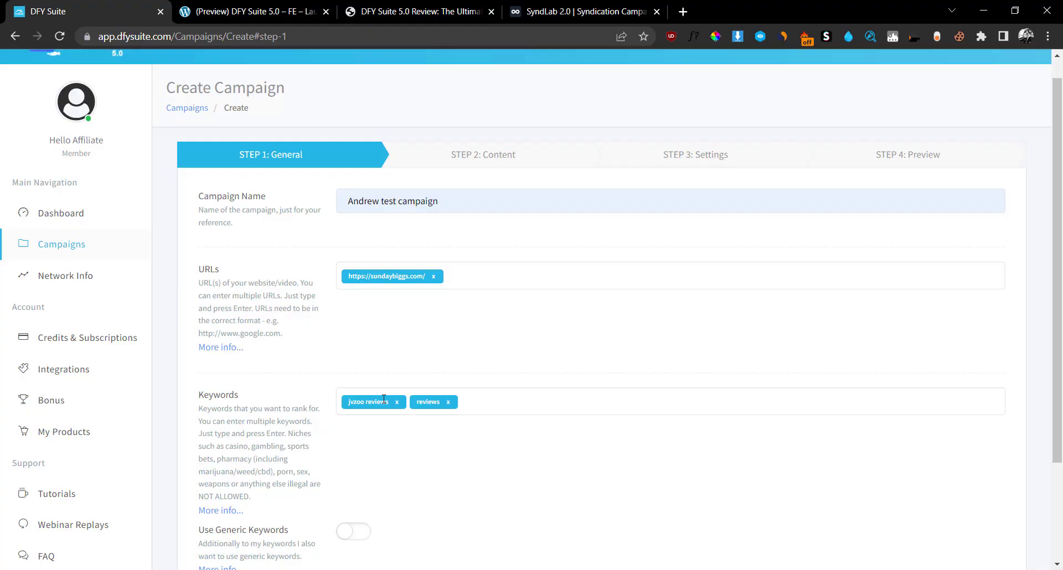
# - Leave Use Generic Keywords off after toggling it, and continue to the Content step
pyautogui.moveTo(1056, 332); pyautogui.dragTo(1055, 427)
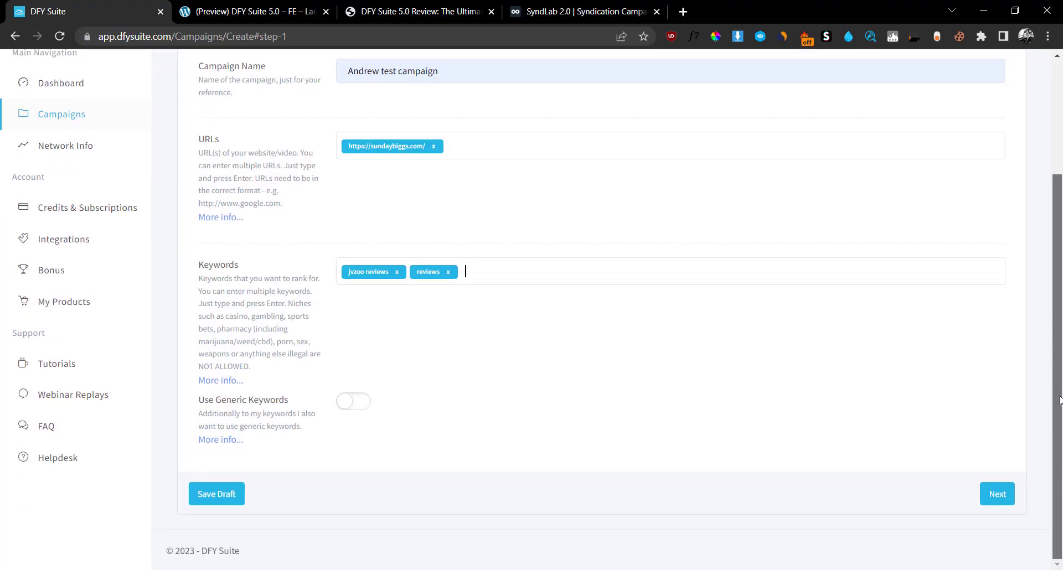
pyautogui.tripleClick(217, 400)
pyautogui.moveTo(303, 410); pyautogui.dragTo(302, 435)
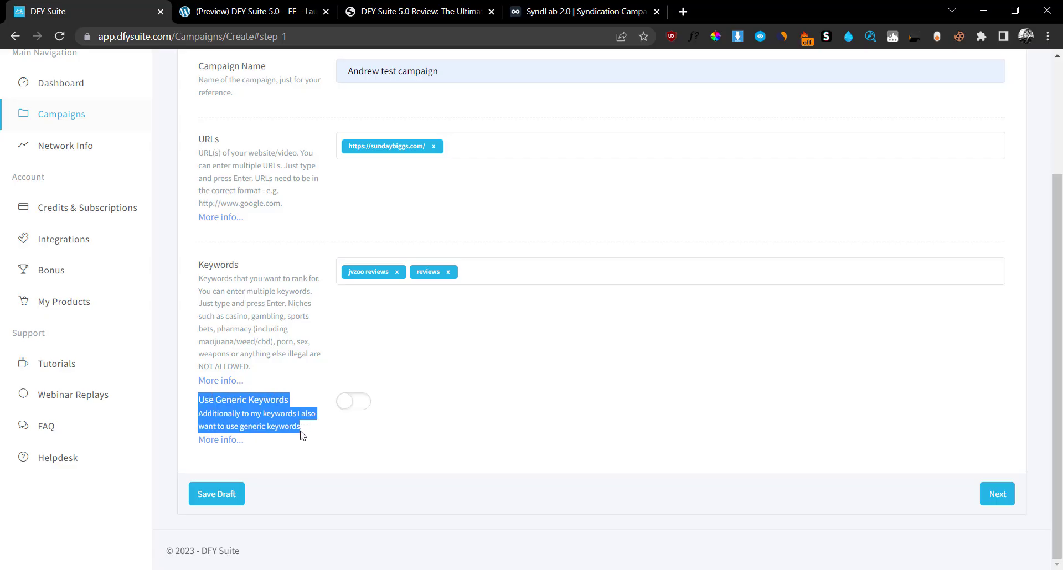
pyautogui.click(346, 410)
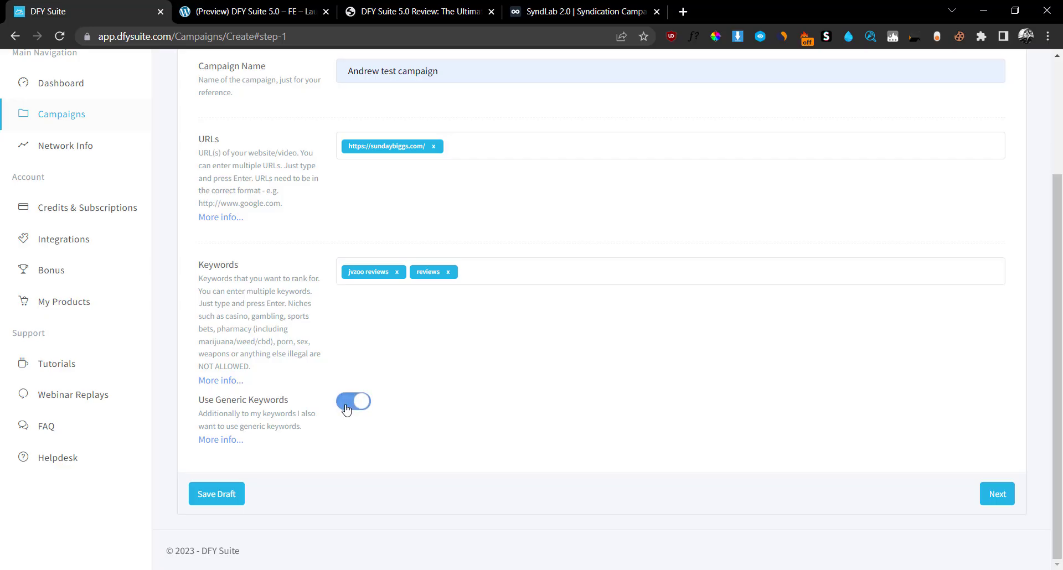
pyautogui.click(346, 410)
pyautogui.click(1000, 504)
pyautogui.moveTo(1060, 221); pyautogui.dragTo(1061, 155)
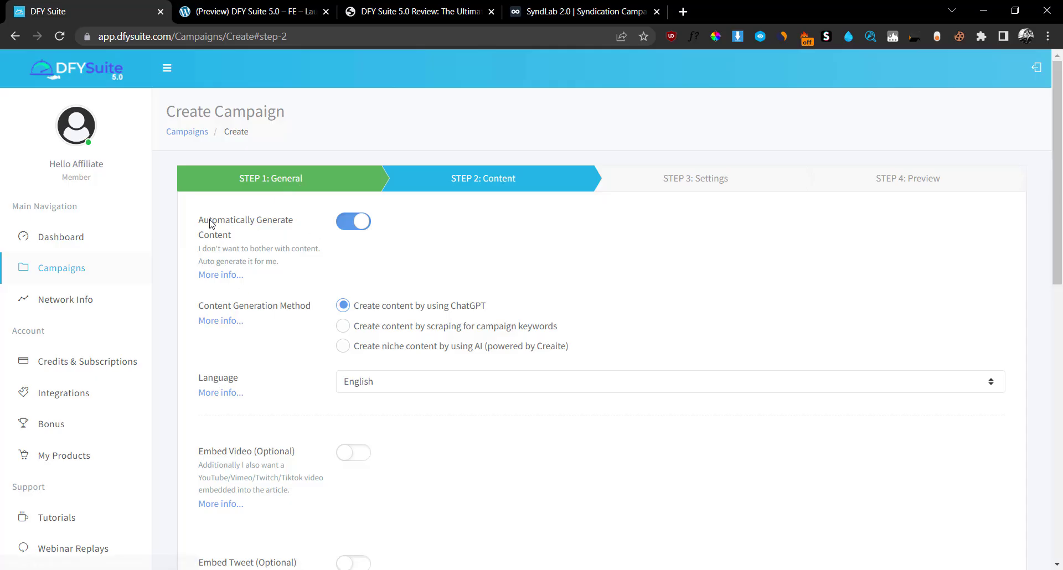
pyautogui.moveTo(199, 221); pyautogui.dragTo(280, 249)
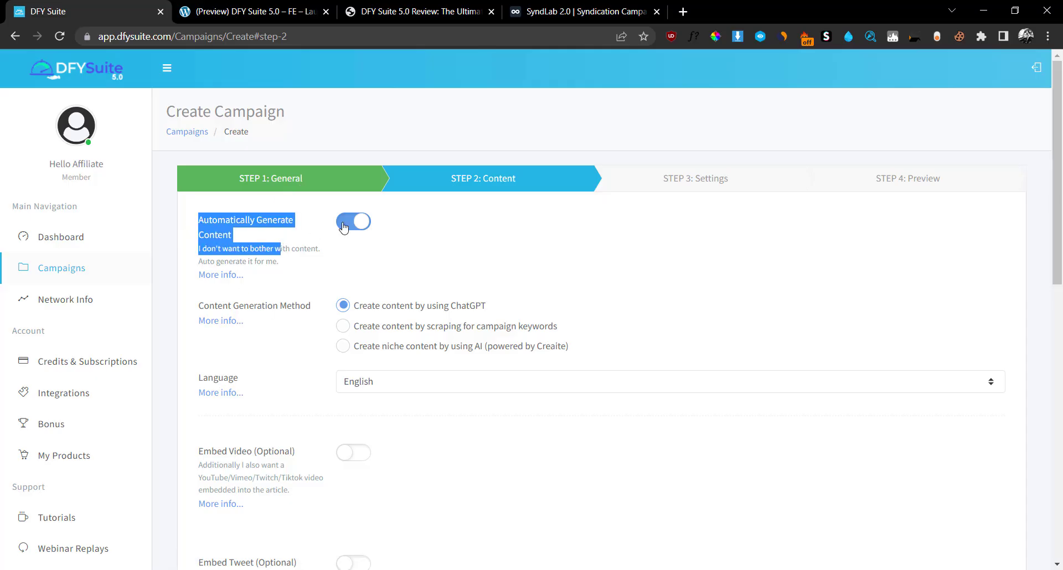
pyautogui.click(364, 226)
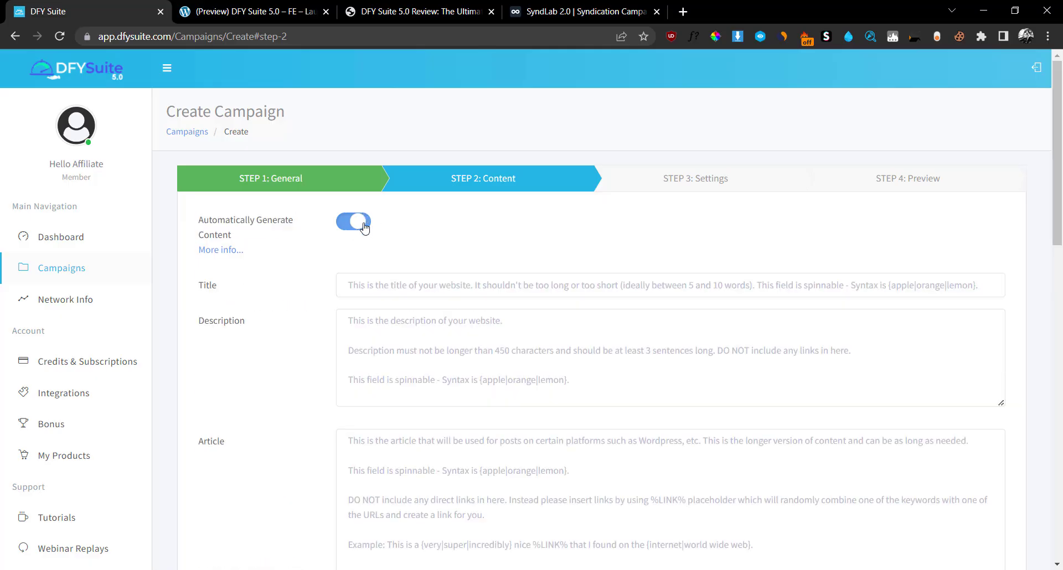
pyautogui.click(363, 225)
pyautogui.click(364, 226)
pyautogui.click(346, 221)
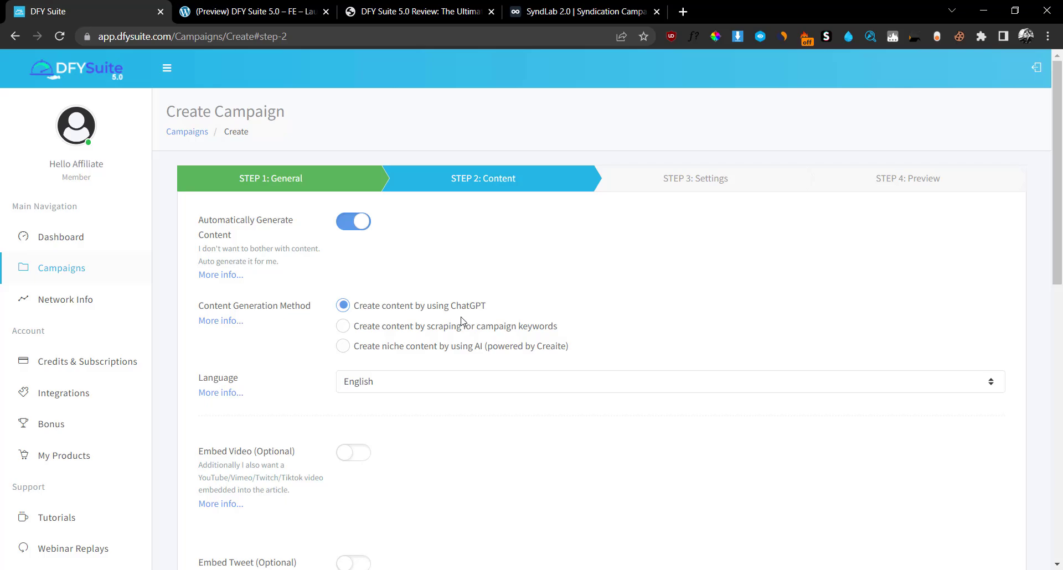
pyautogui.scroll(-1, 1061, 253)
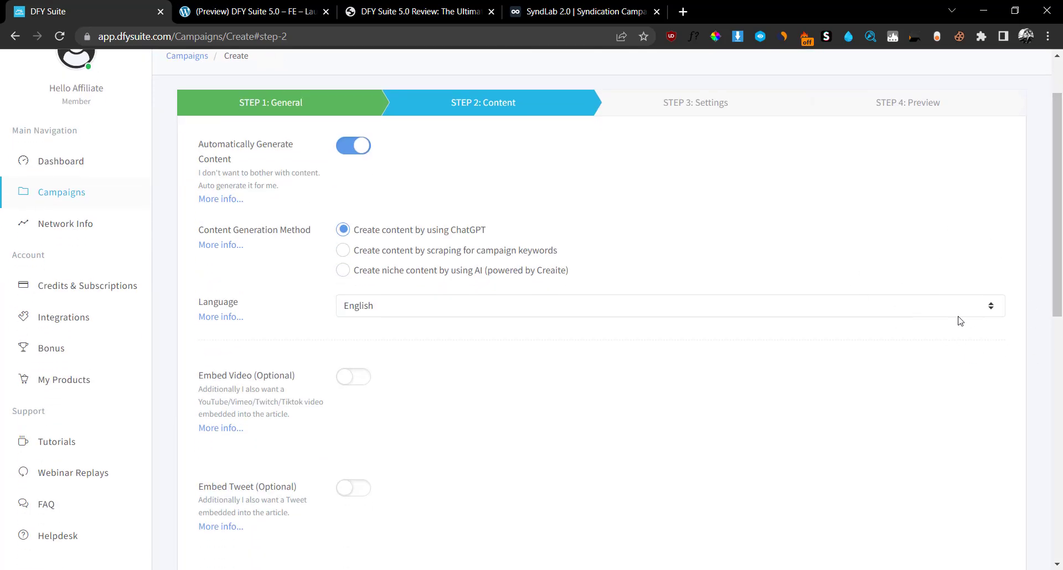
pyautogui.click(915, 308)
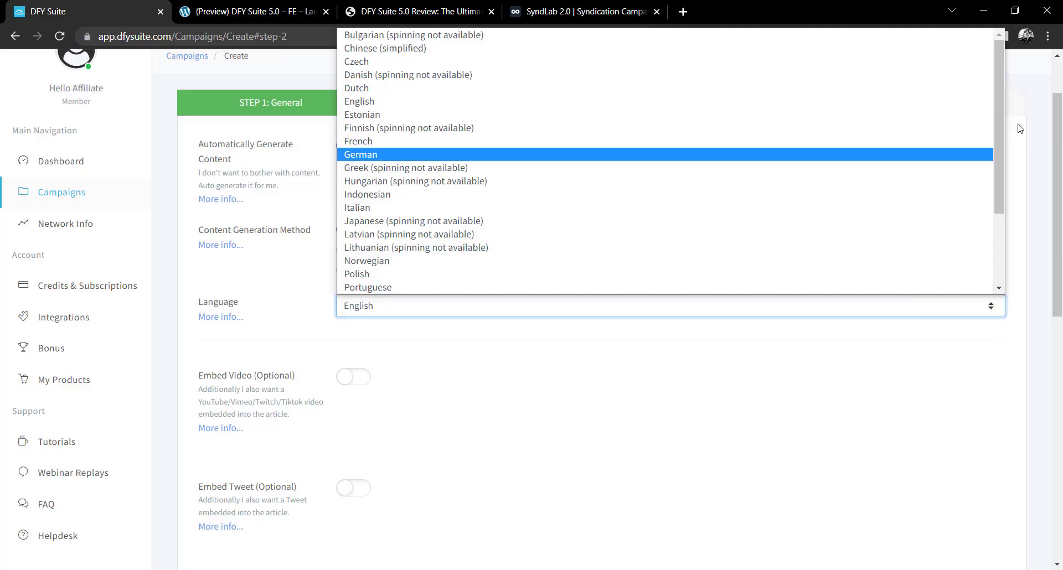
pyautogui.moveTo(995, 124)
pyautogui.mouseDown()
pyautogui.moveTo(1014, 234)
pyautogui.moveTo(1015, 62)
pyautogui.mouseUp()
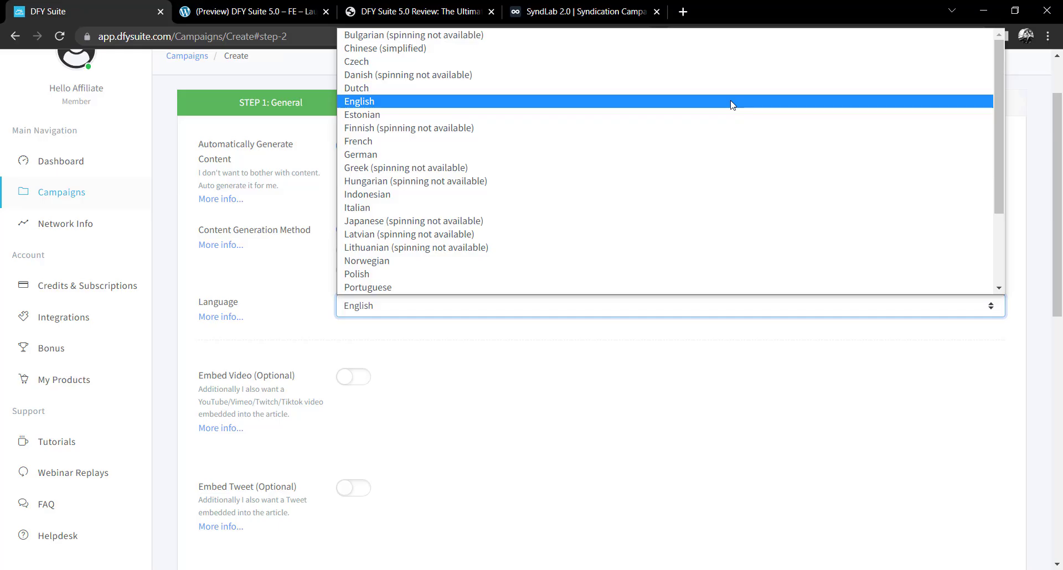
pyautogui.click(733, 106)
pyautogui.scroll(-3, 1045, 301)
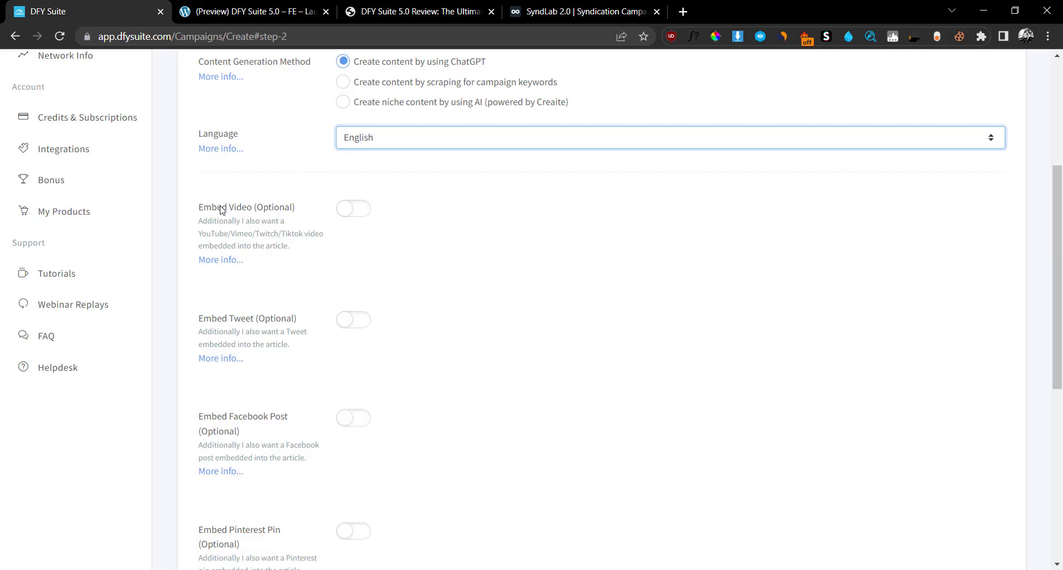
# - Try enabling Embed Video with a video address, then switch it back off
pyautogui.moveTo(222, 207); pyautogui.dragTo(361, 205)
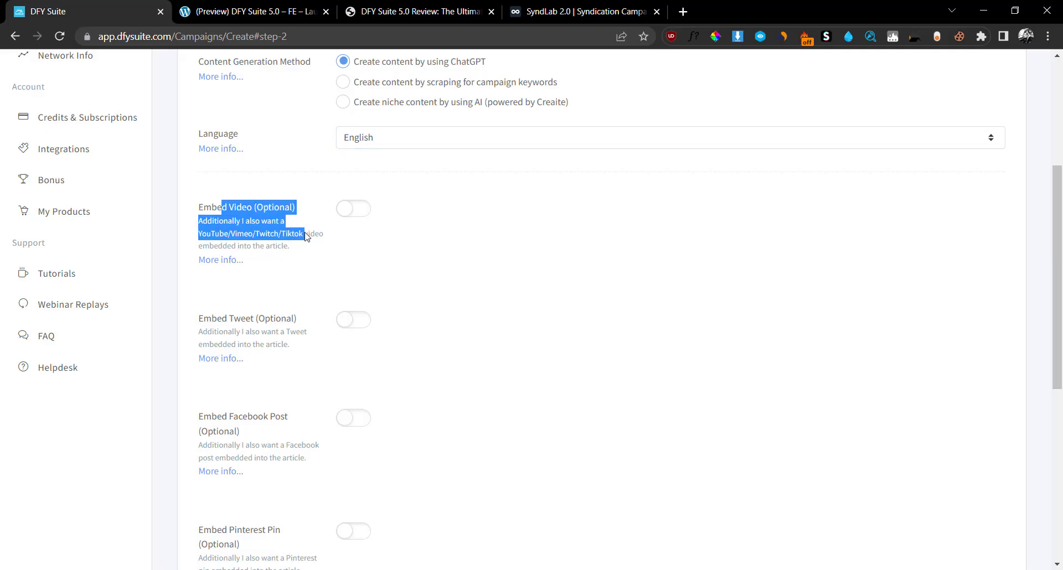
pyautogui.click(352, 212)
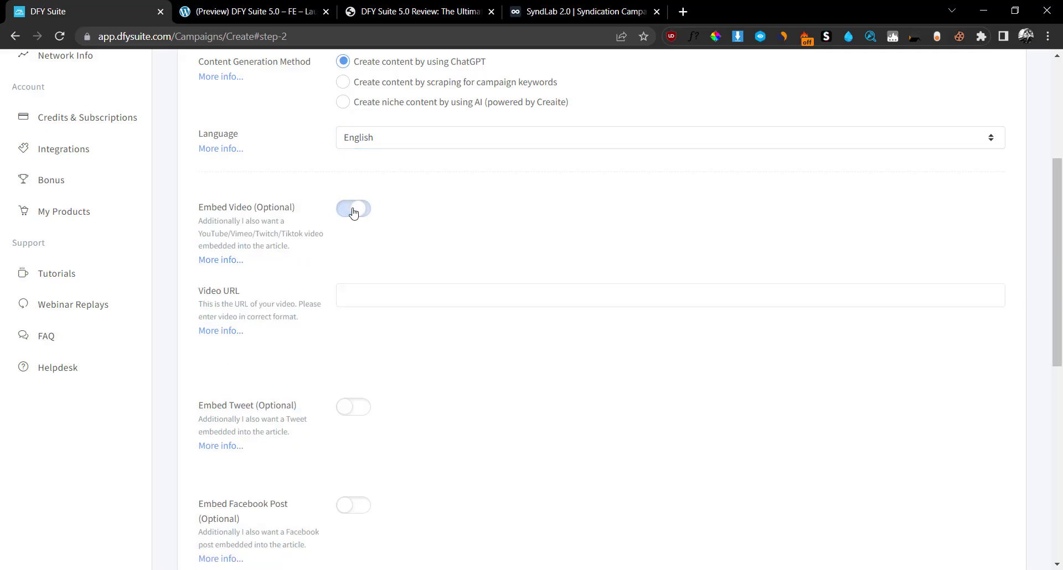
pyautogui.click(368, 292)
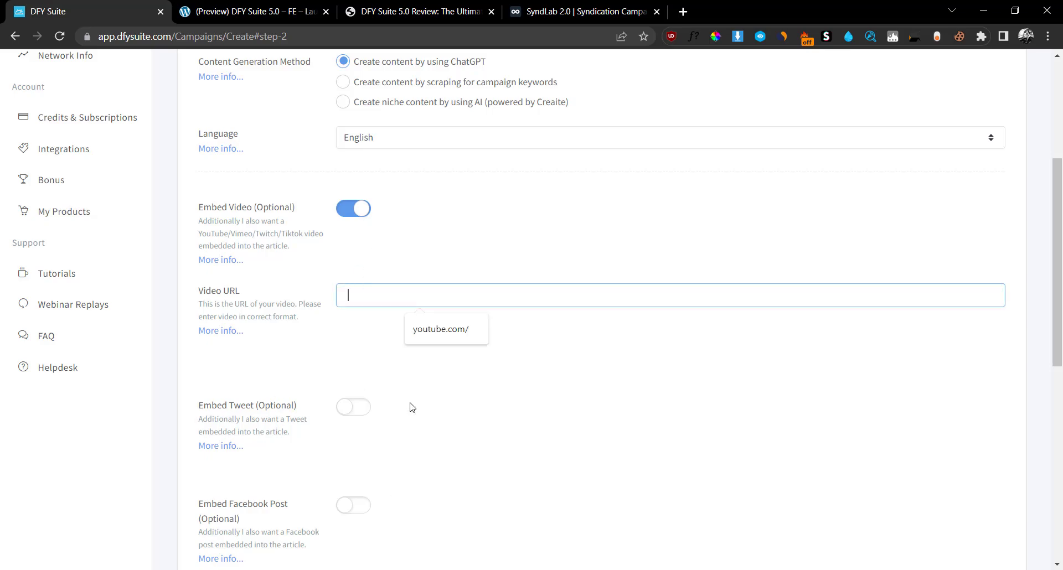
pyautogui.moveTo(1060, 291)
pyautogui.mouseDown()
pyautogui.moveTo(1058, 438)
pyautogui.moveTo(1043, 470)
pyautogui.mouseUp()
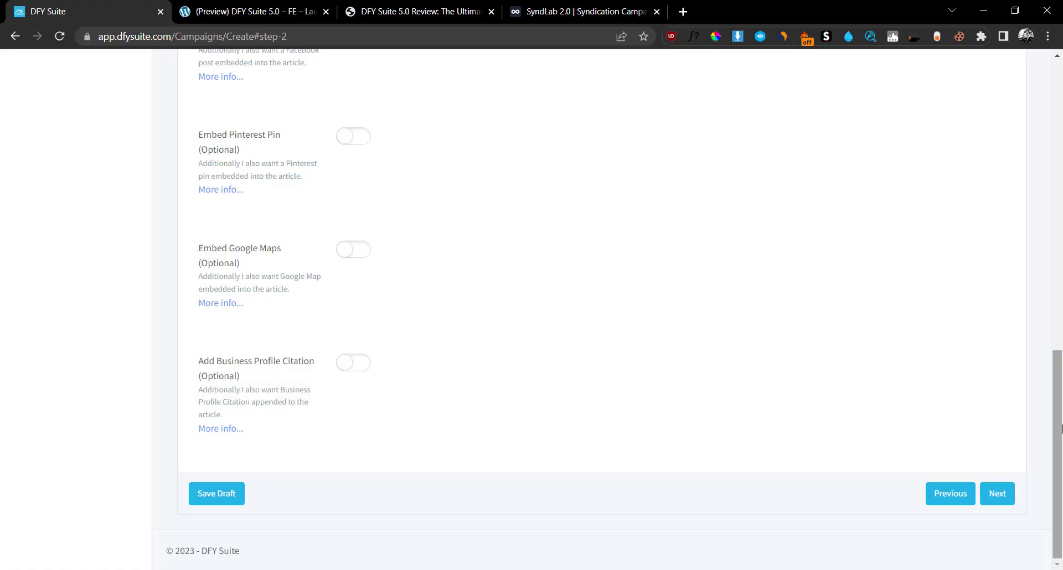
pyautogui.moveTo(1057, 412); pyautogui.dragTo(1058, 187)
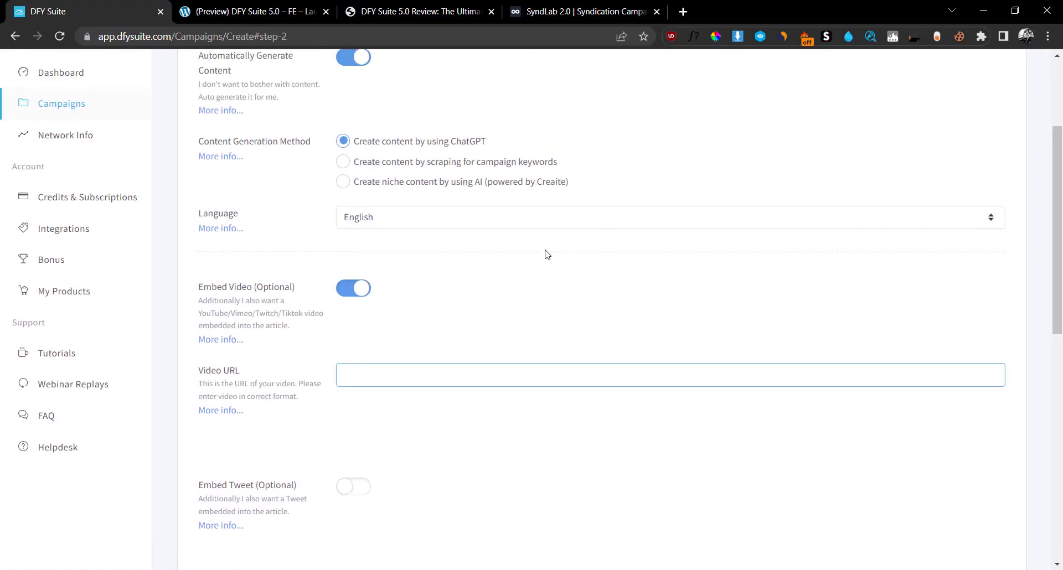
pyautogui.click(353, 286)
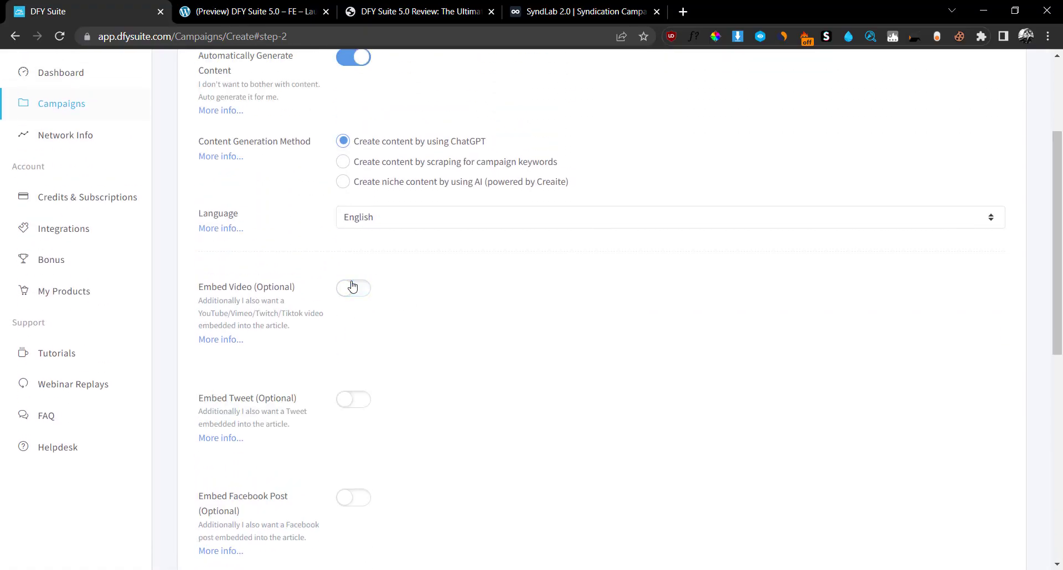
pyautogui.moveTo(1058, 244)
pyautogui.mouseDown()
pyautogui.moveTo(1057, 457)
pyautogui.moveTo(1057, 174)
pyautogui.mouseUp()
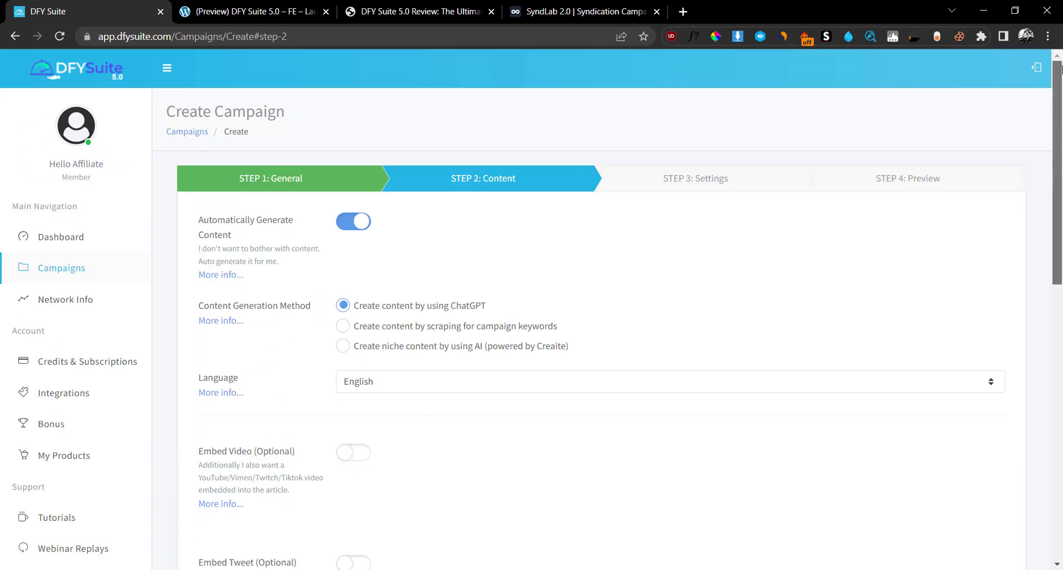
pyautogui.moveTo(1059, 68); pyautogui.dragTo(1059, 343)
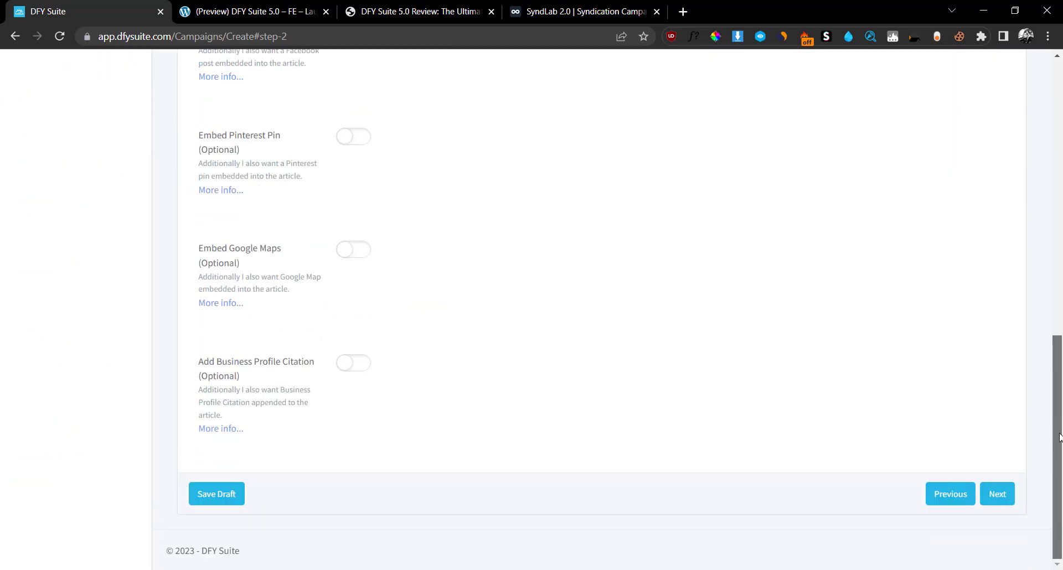
# - On the Settings step, set Link Quantity to 500 and Drip Feed to 86 days
pyautogui.click(997, 494)
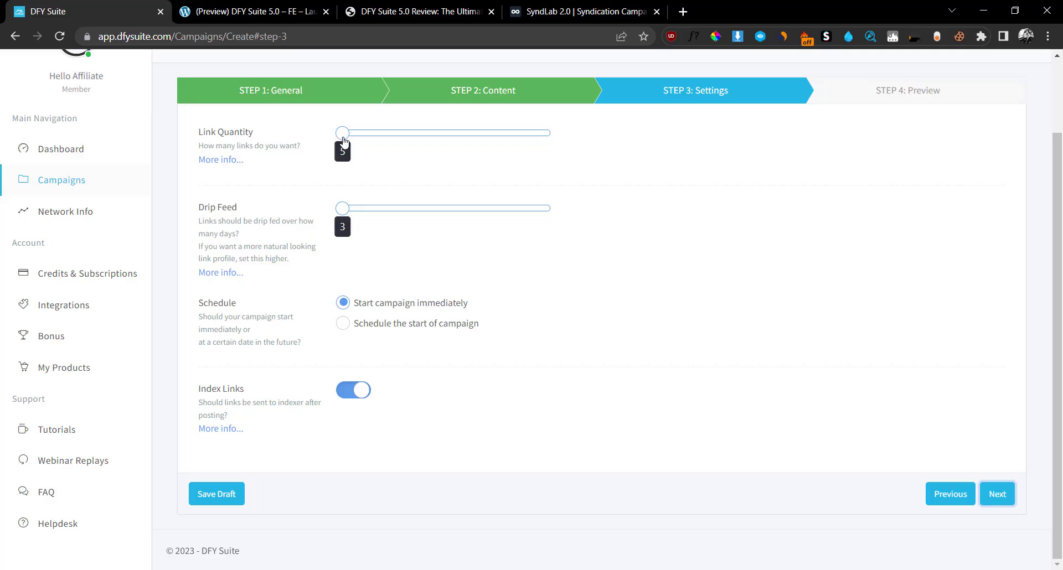
pyautogui.moveTo(344, 134); pyautogui.dragTo(526, 133)
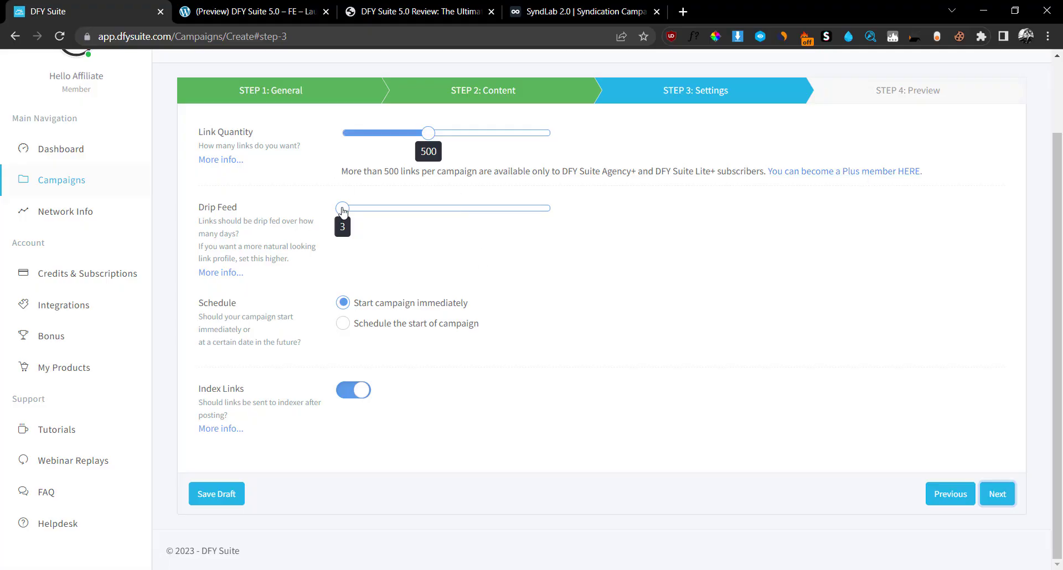
pyautogui.moveTo(343, 209)
pyautogui.mouseDown()
pyautogui.moveTo(353, 211)
pyautogui.moveTo(288, 220)
pyautogui.moveTo(542, 216)
pyautogui.mouseUp()
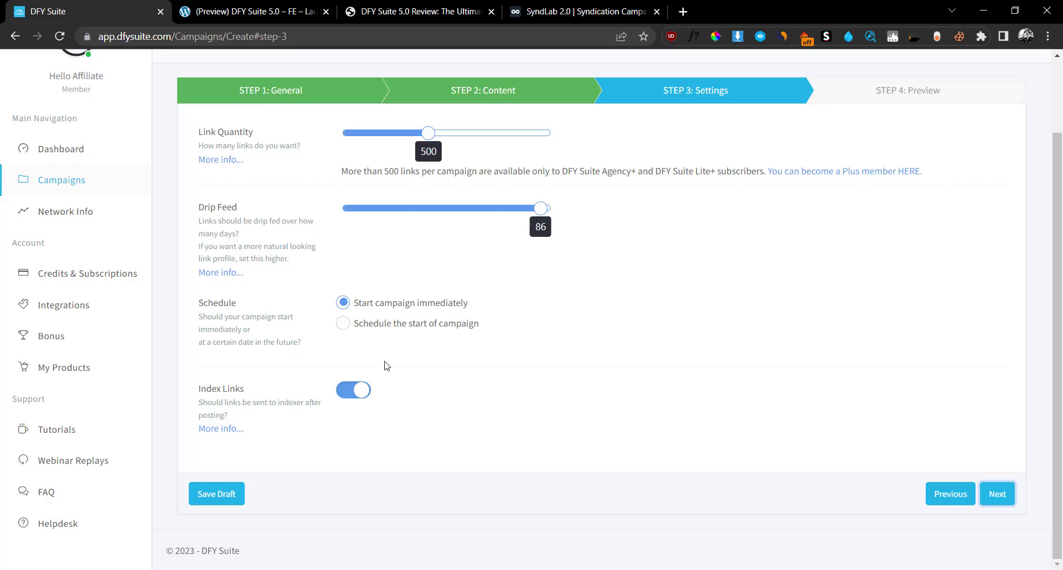
# - Try a scheduled start date, revert to immediate start, and cut the drip feed to 3 days
pyautogui.click(346, 323)
pyautogui.click(440, 375)
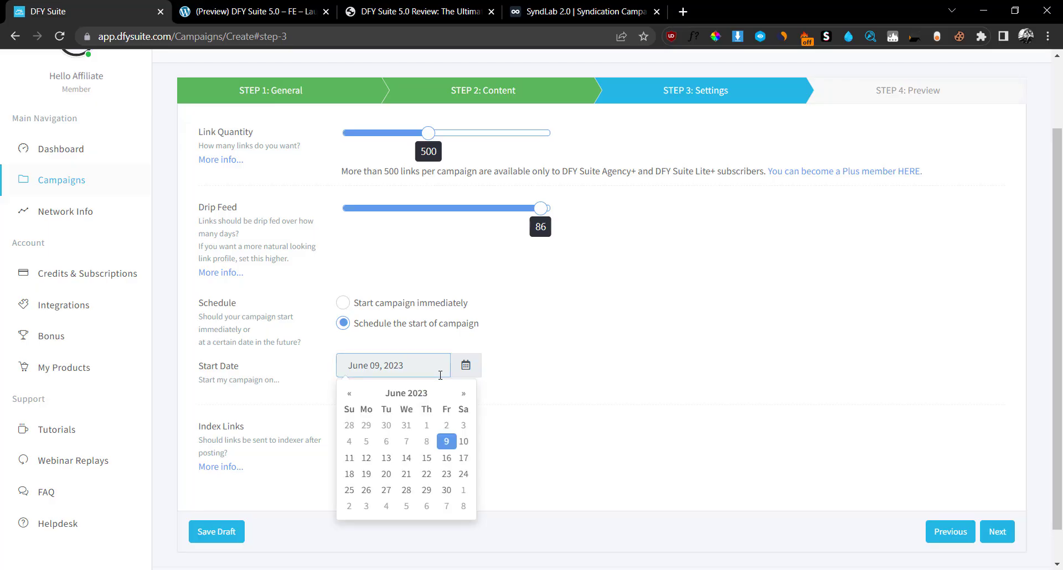
pyautogui.click(349, 304)
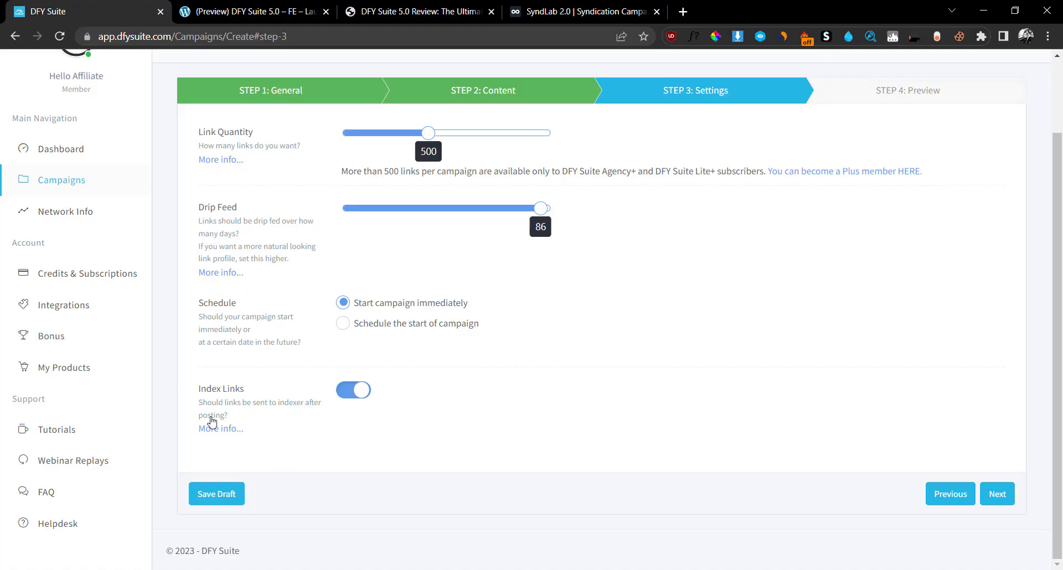
pyautogui.moveTo(210, 402); pyautogui.dragTo(247, 425)
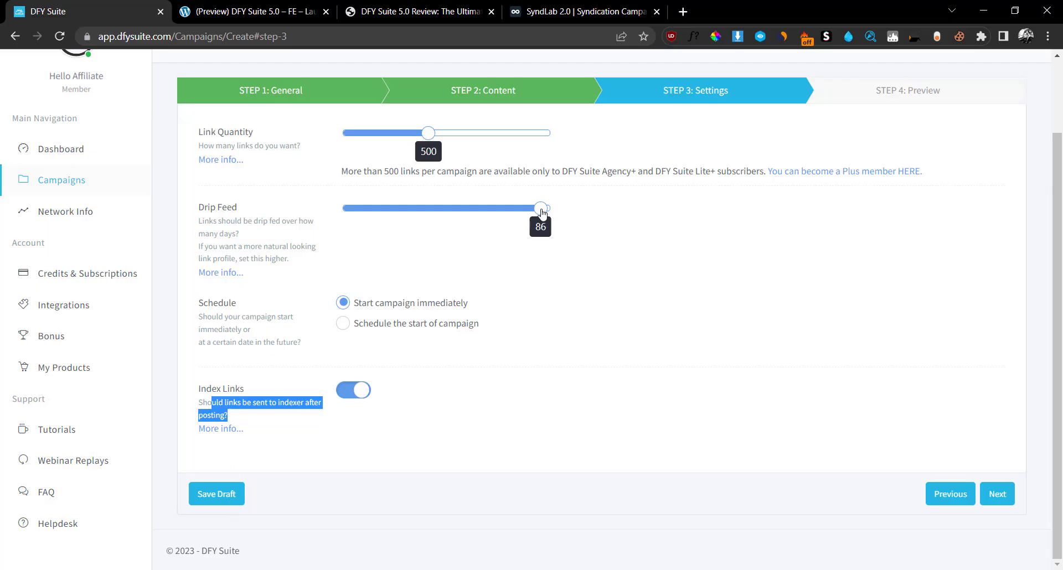
pyautogui.moveTo(541, 213); pyautogui.dragTo(299, 187)
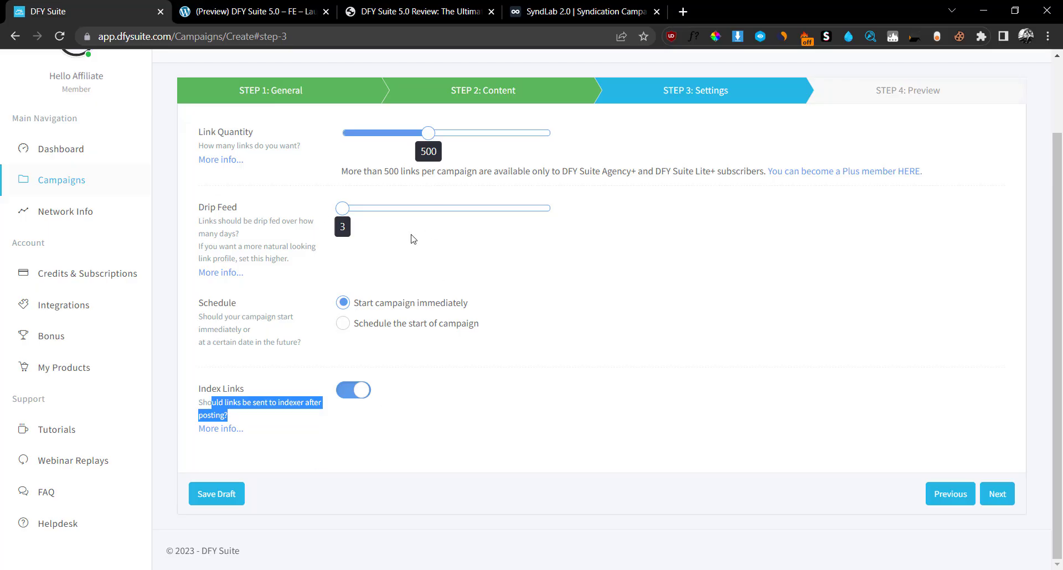
# - Review the Step 4 preview and create Andrew test campaign with 500 links over a 3-day drip feed
pyautogui.click(1004, 491)
pyautogui.scroll(-3, 1004, 492)
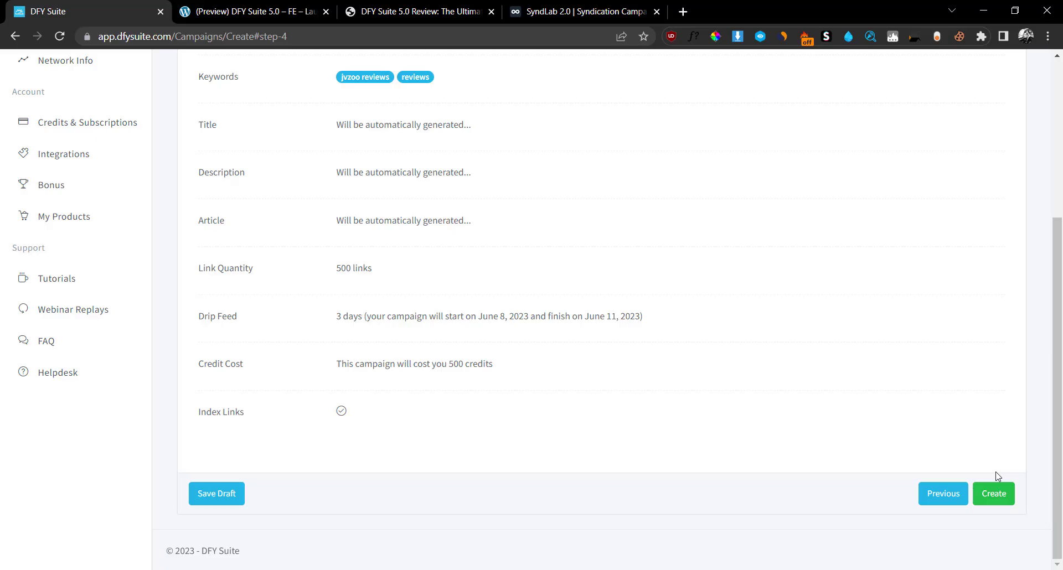
pyautogui.click(994, 502)
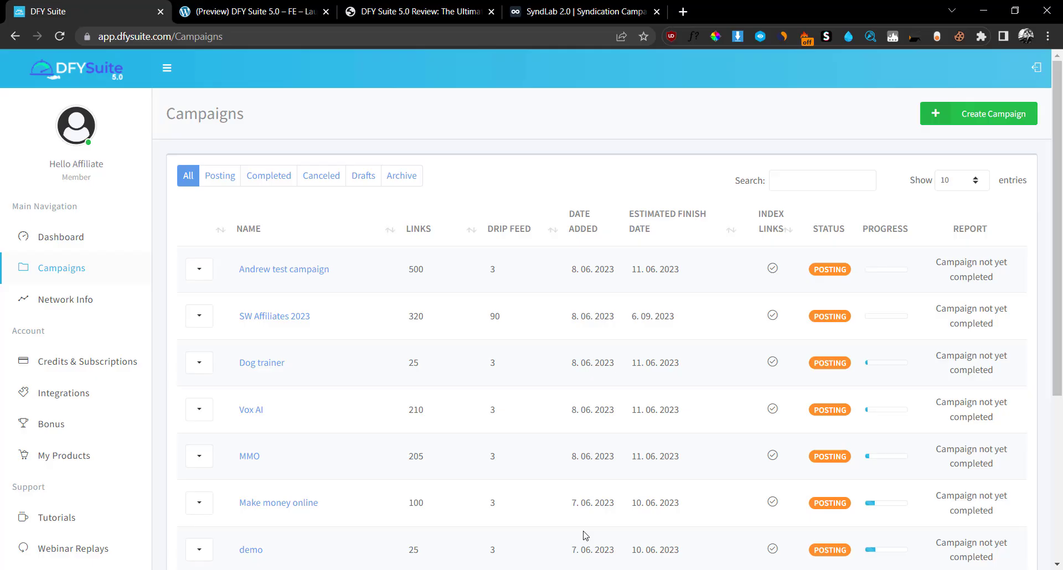
# - Open Andrew test campaign's Details page and scroll through its URL, keywords, 500 links and drip feed
pyautogui.click(289, 270)
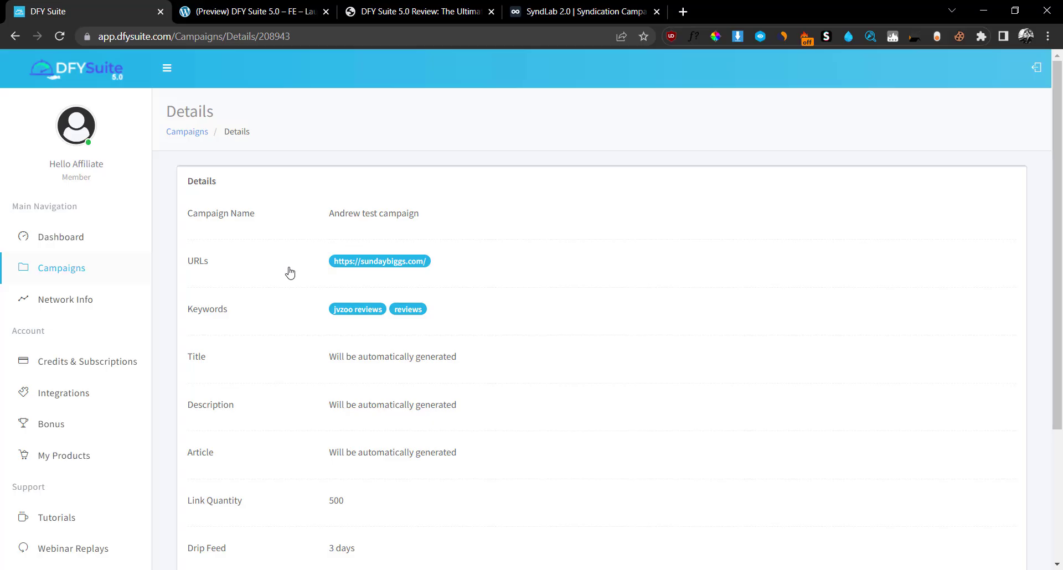
pyautogui.click(1059, 438)
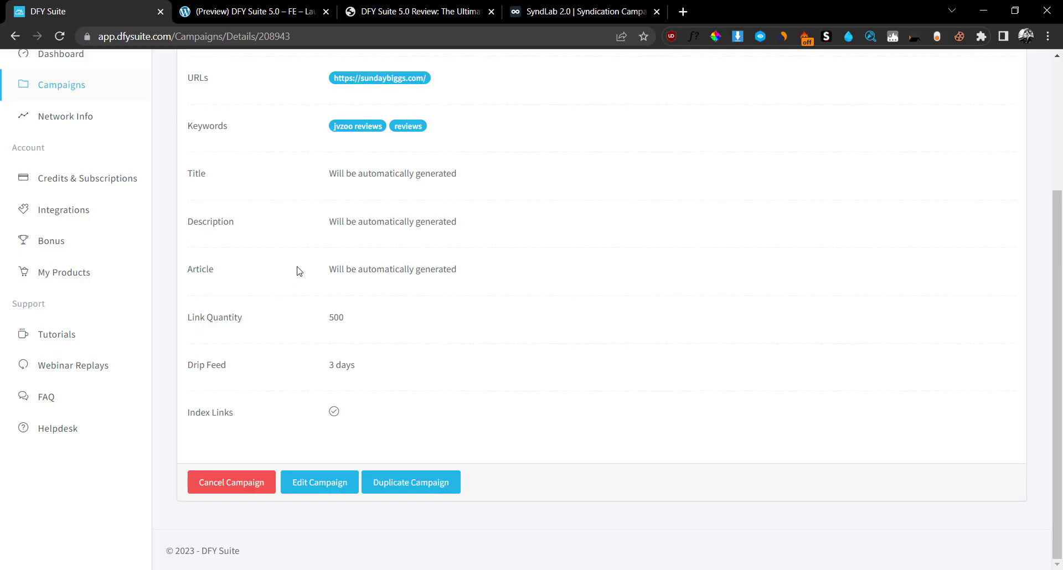
# - Cancel Andrew test campaign from its details page, confirming with 'Yes, cancel the campaign!'
pyautogui.scroll(3, 1061, 320)
pyautogui.scroll(-3, 1061, 320)
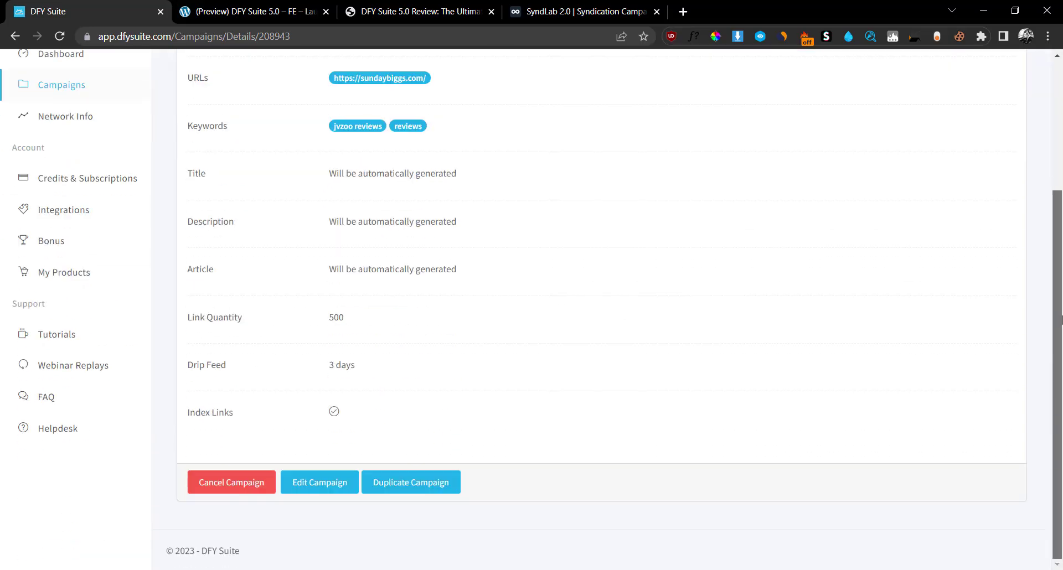
pyautogui.click(242, 492)
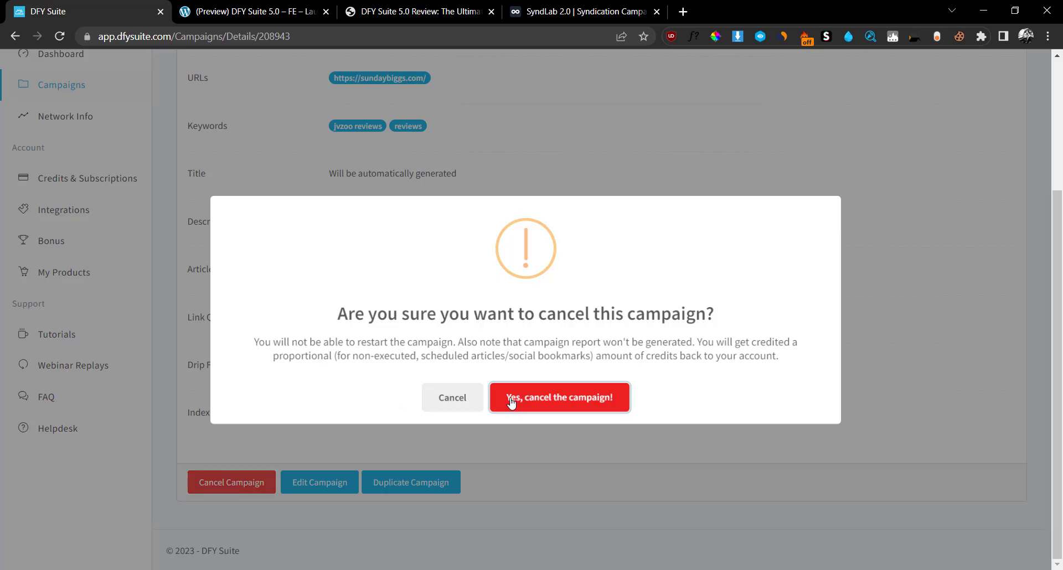
pyautogui.click(505, 399)
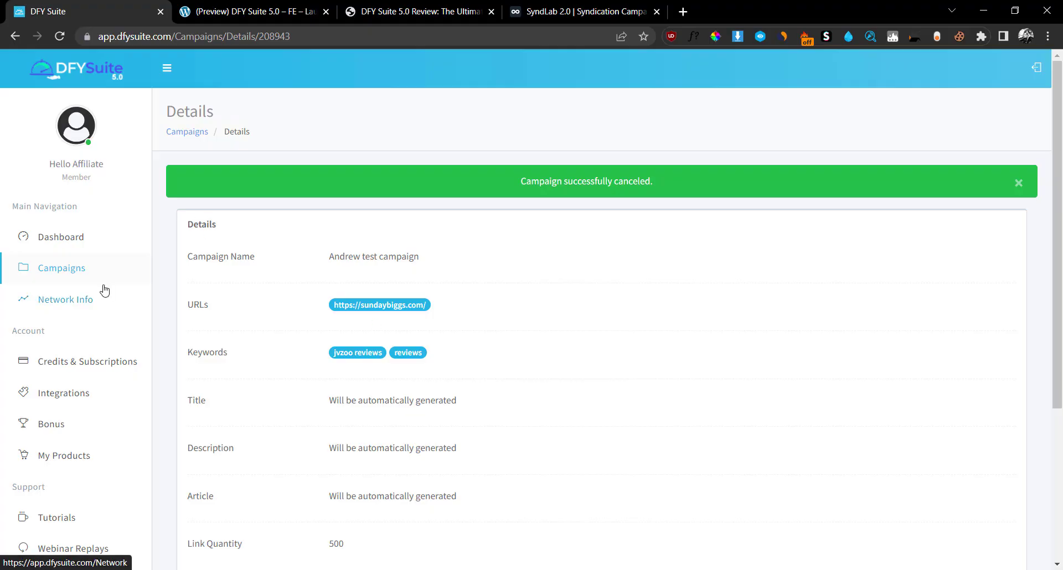
# - Review Network Info's 1201 sites and their DA, PA and Domains by TLD charts
pyautogui.click(67, 303)
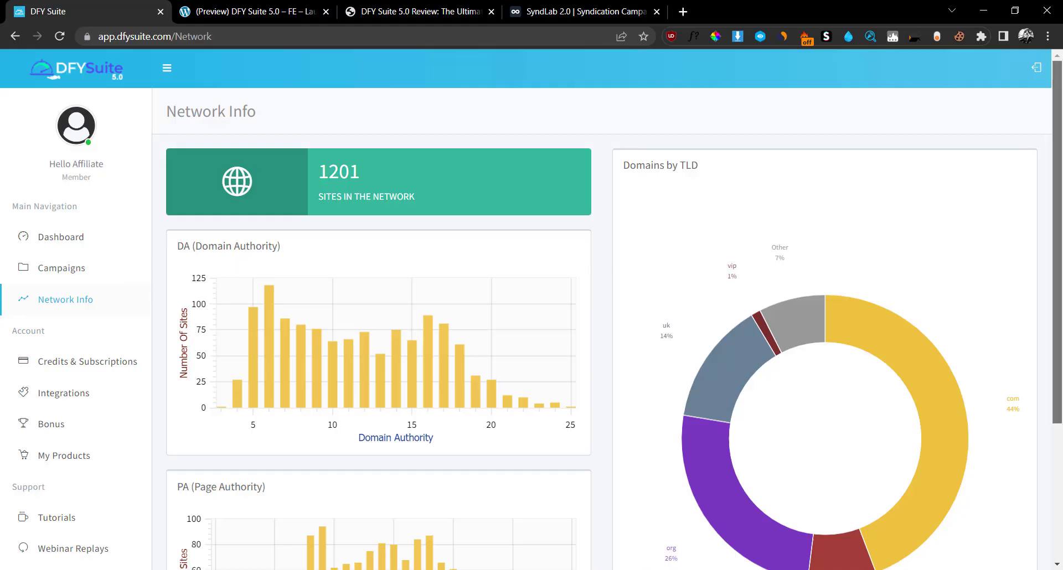
pyautogui.scroll(-3, 215, 548)
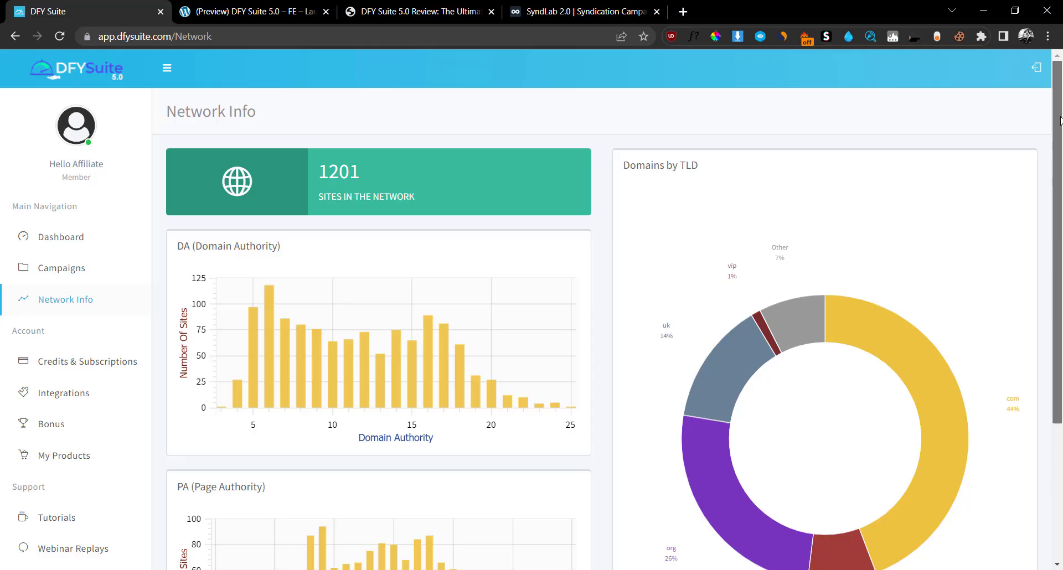
pyautogui.moveTo(1057, 231); pyautogui.dragTo(1059, 118)
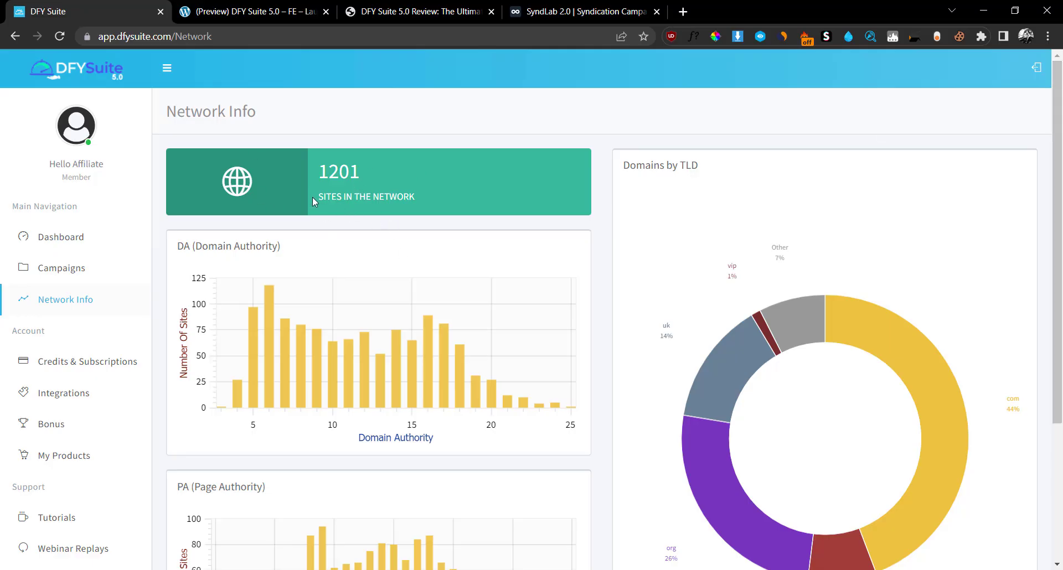
pyautogui.moveTo(312, 198); pyautogui.dragTo(410, 203)
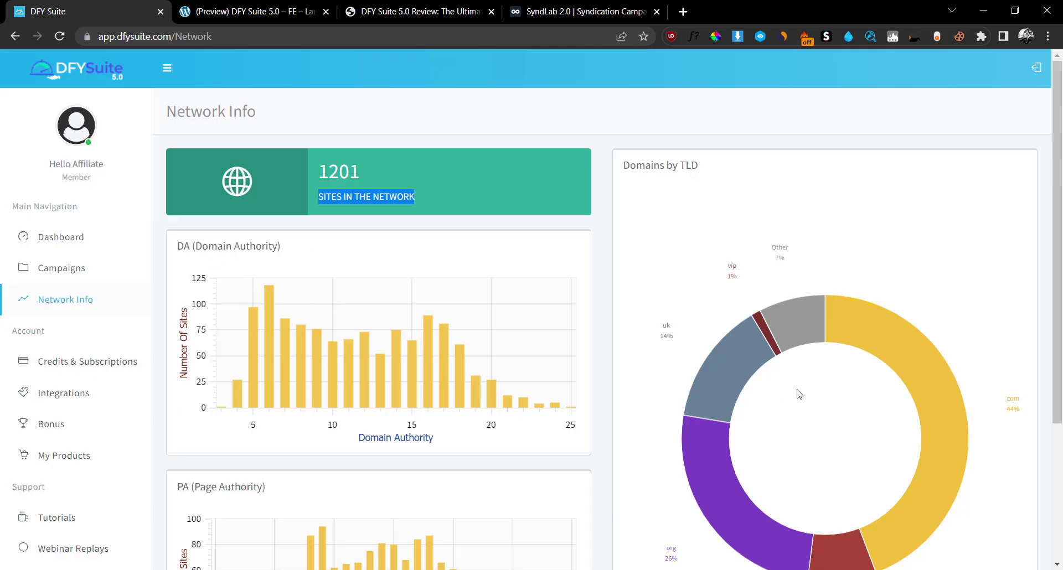
pyautogui.scroll(-3, 443, 349)
pyautogui.scroll(3, 443, 352)
pyautogui.scroll(-4, 1058, 397)
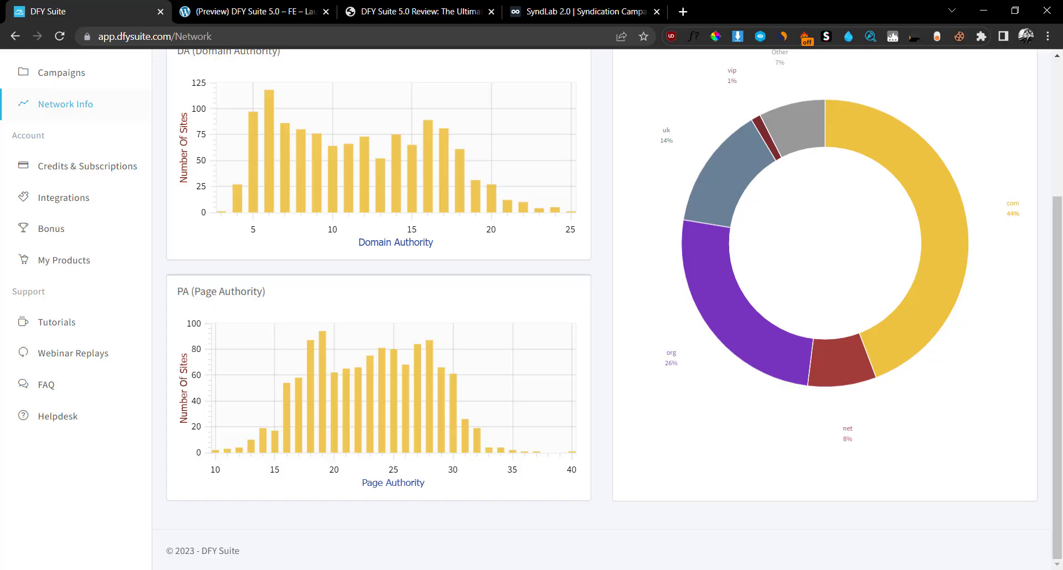
pyautogui.scroll(4, 607, 309)
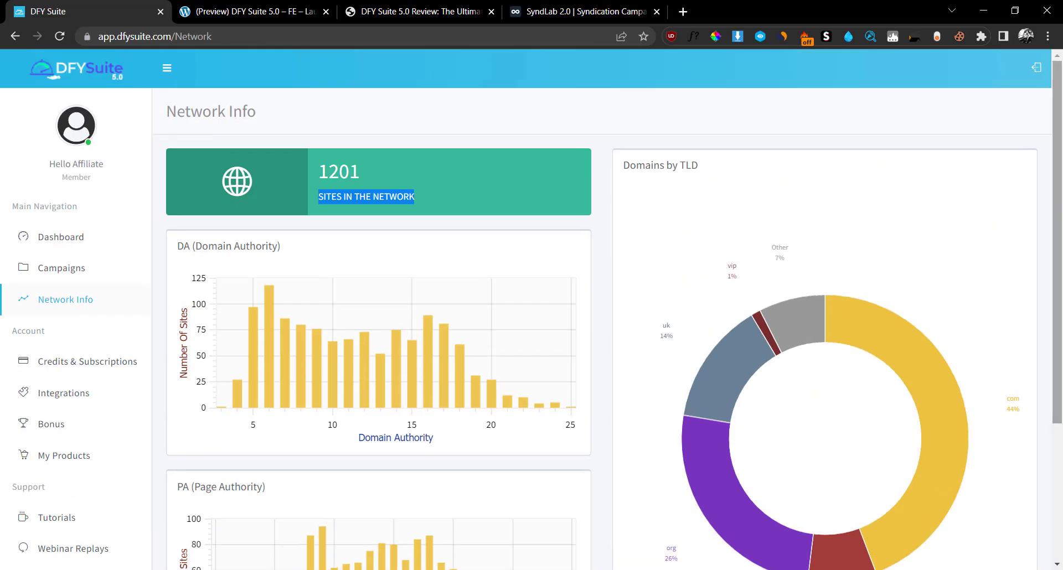